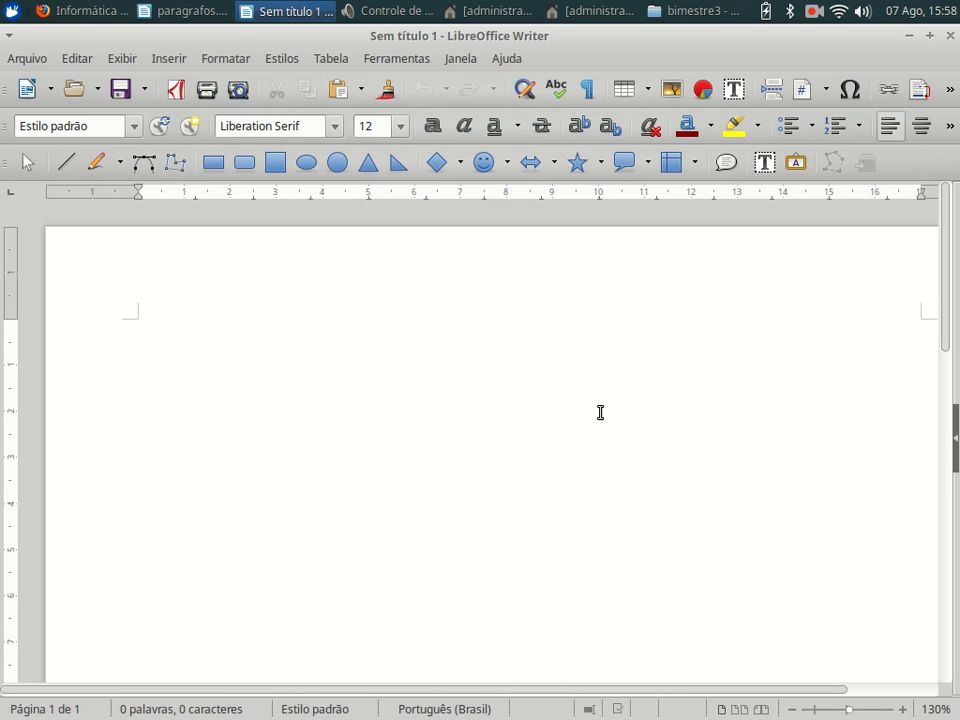
- Hide the properties side panel to widen the page
click(953, 420)
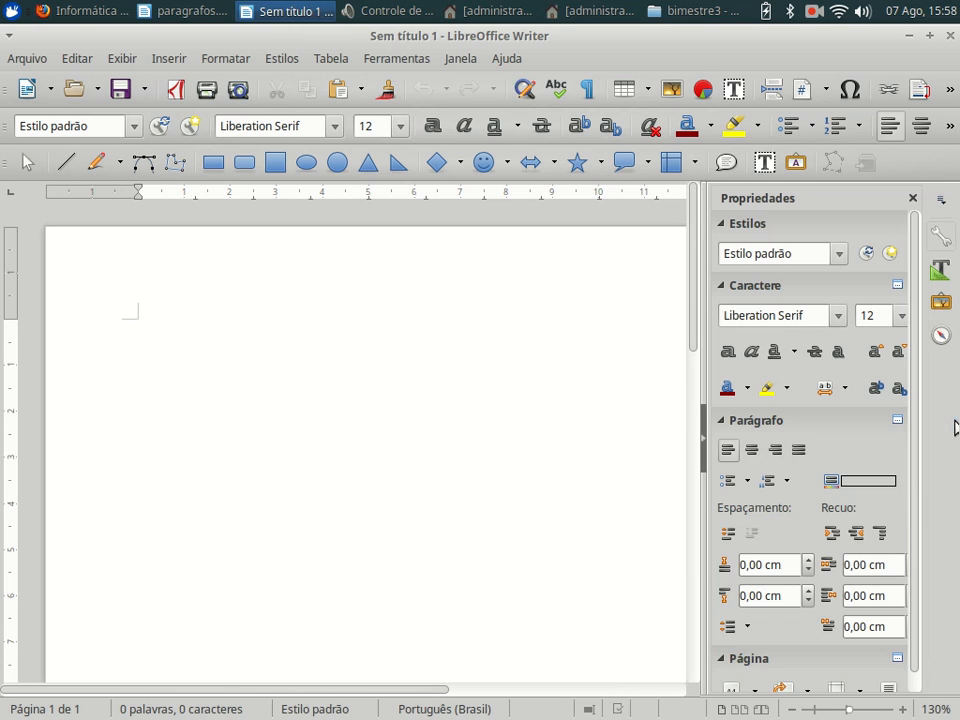
click(703, 437)
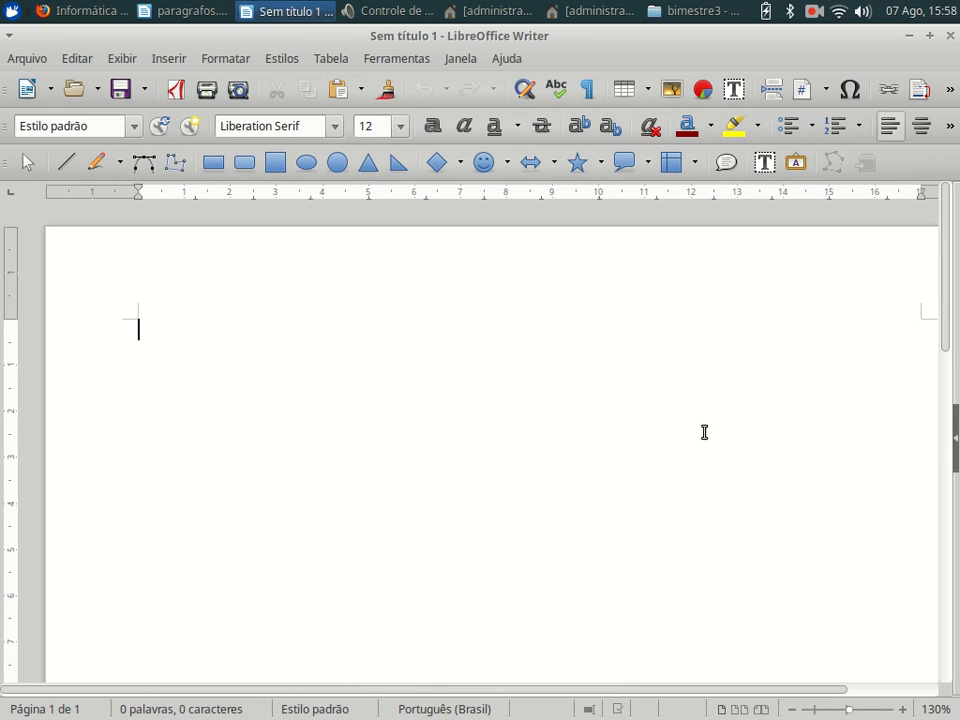
click(955, 461)
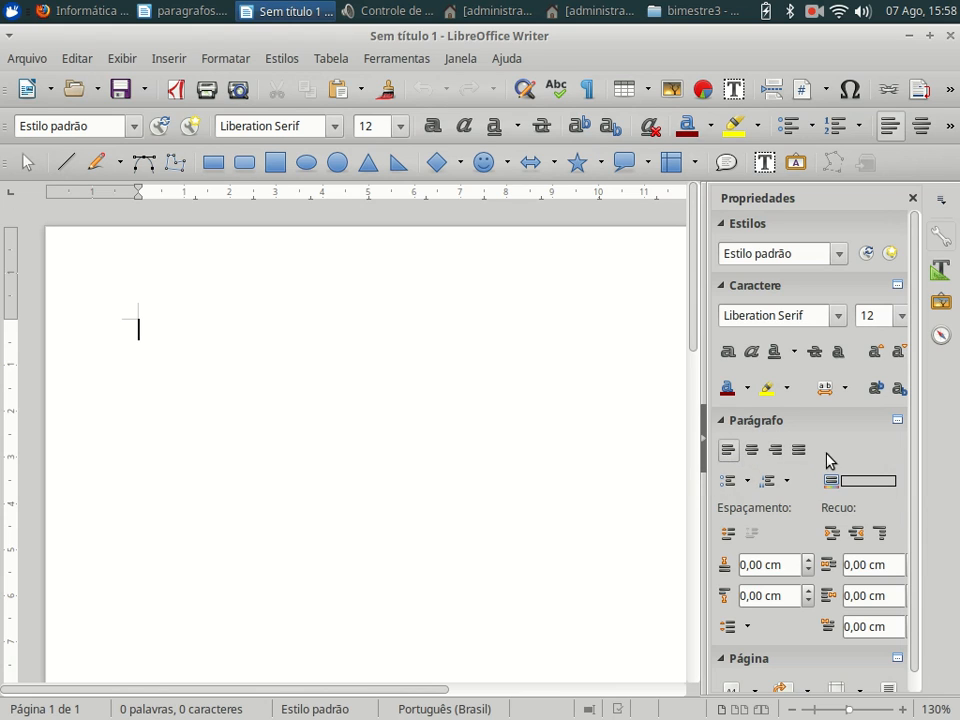
click(702, 447)
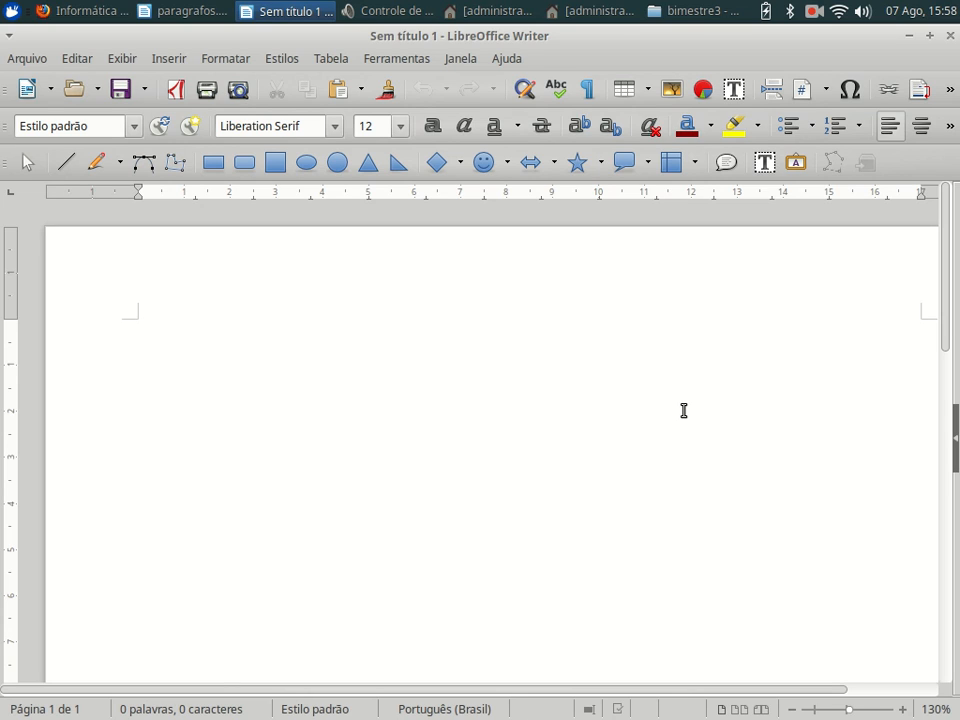
- Type Nome on the first line with formatting marks shown and no stray tab
text(Nome)
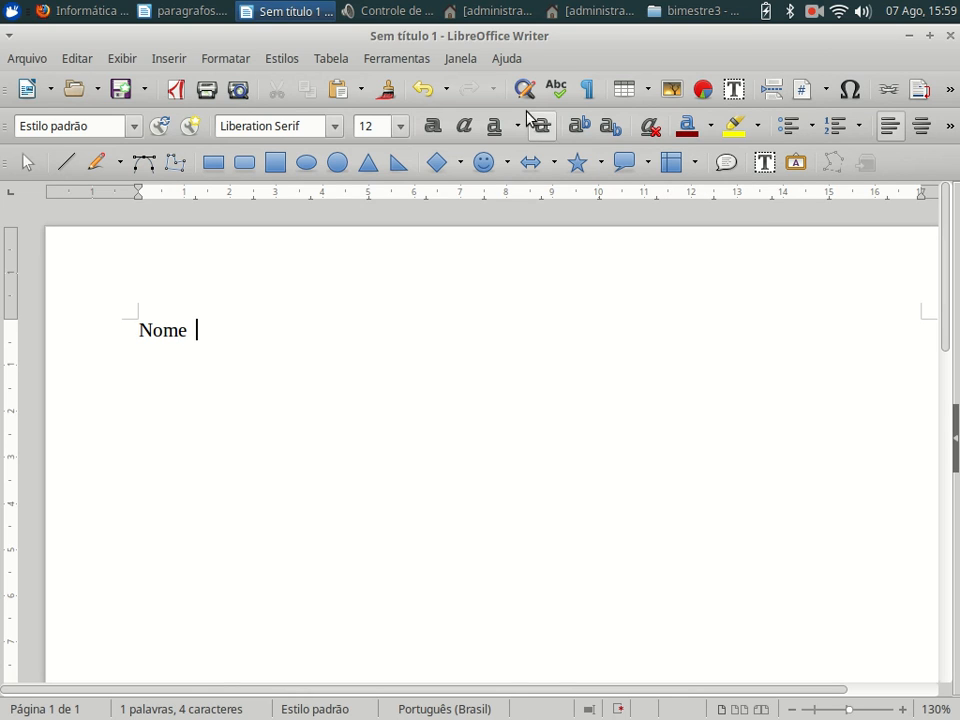
click(598, 93)
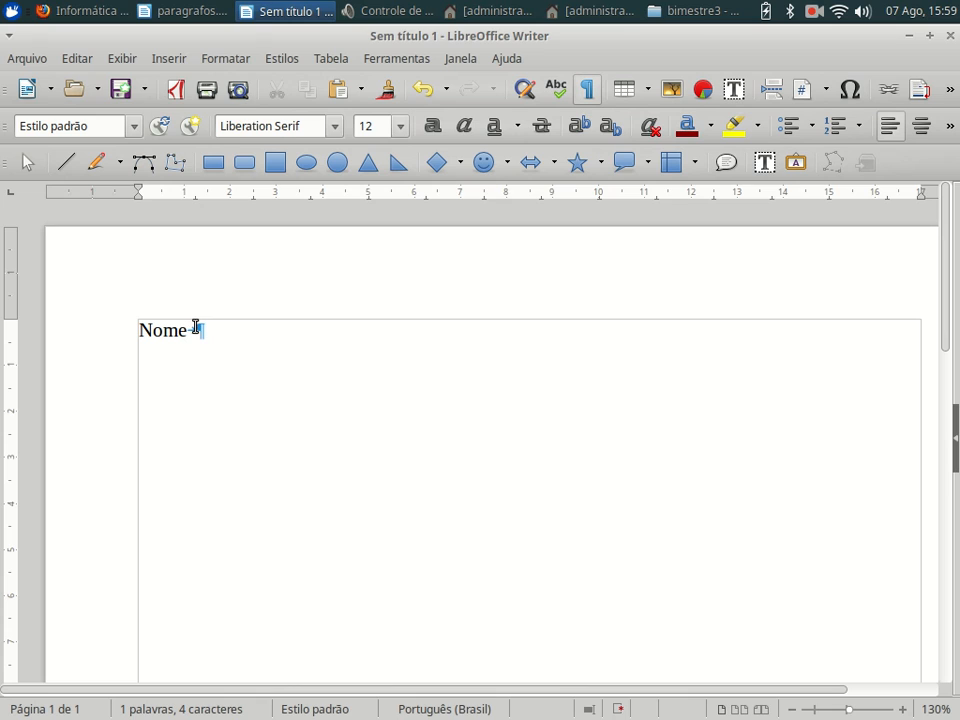
key(BackSpace)
key(BackSpace)
key(BackSpace)
key(BackSpace)
key(BackSpace)
text(Nome)
- Add Cidade and Idade after Nome, each preceded by a tab, forming the header row
scroll(366, 366, up, 2)
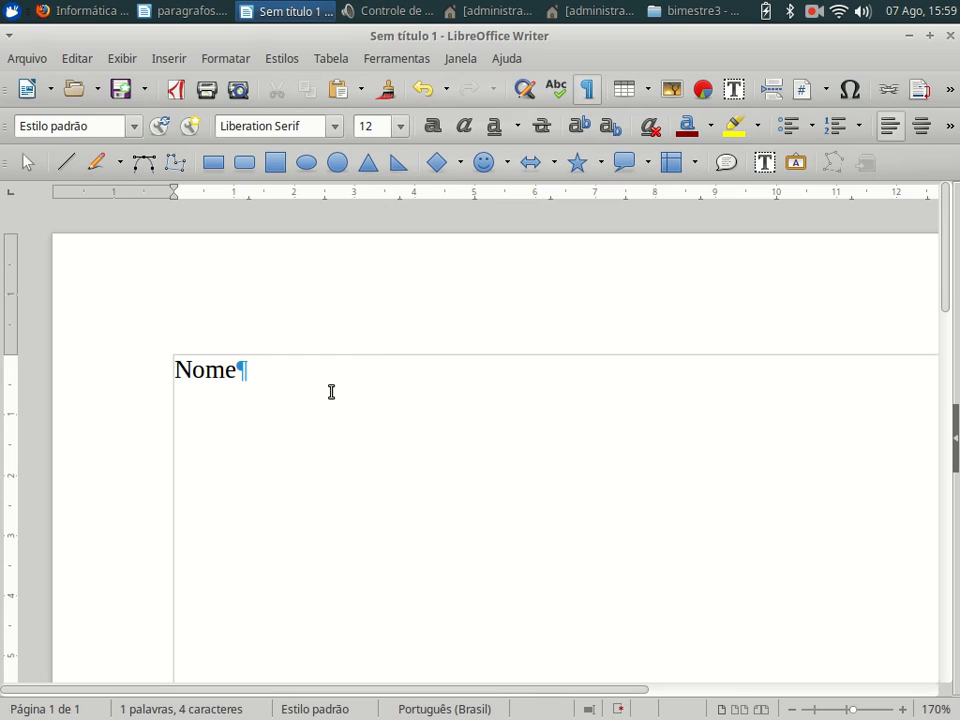
key(Tab)
text(Cidade)
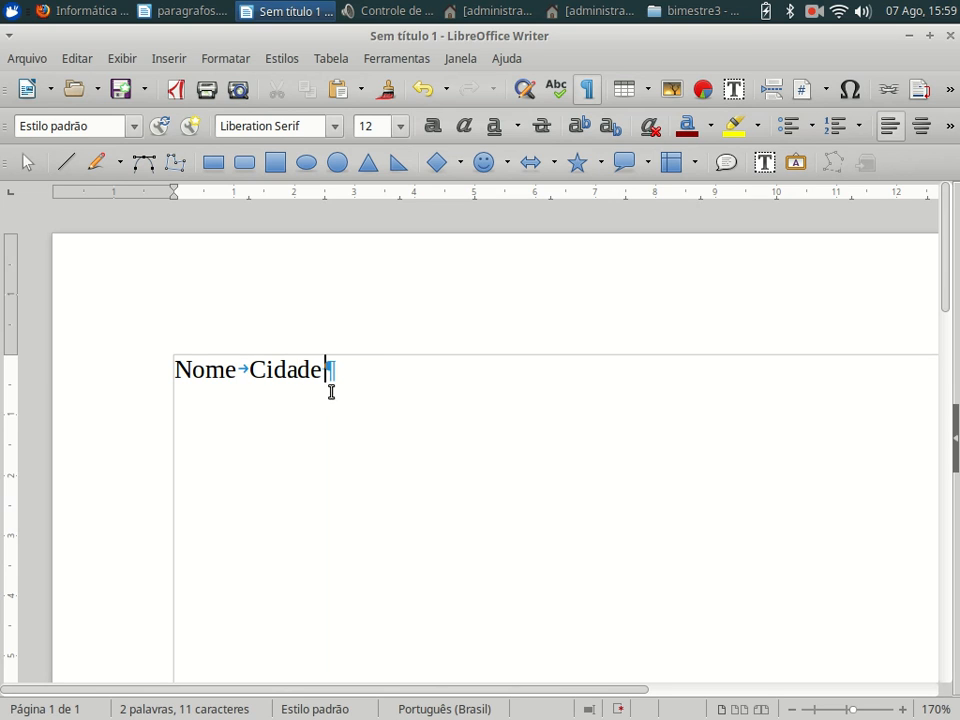
ctrl+scroll(360, 400, up, 5)
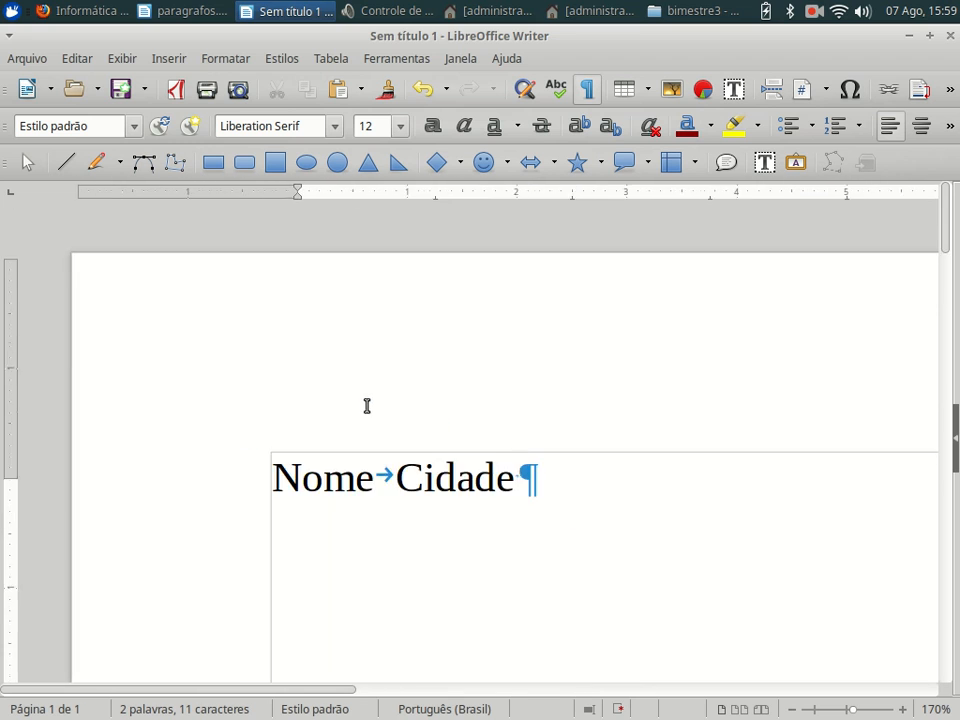
ctrl+scroll(675, 575, up, 1)
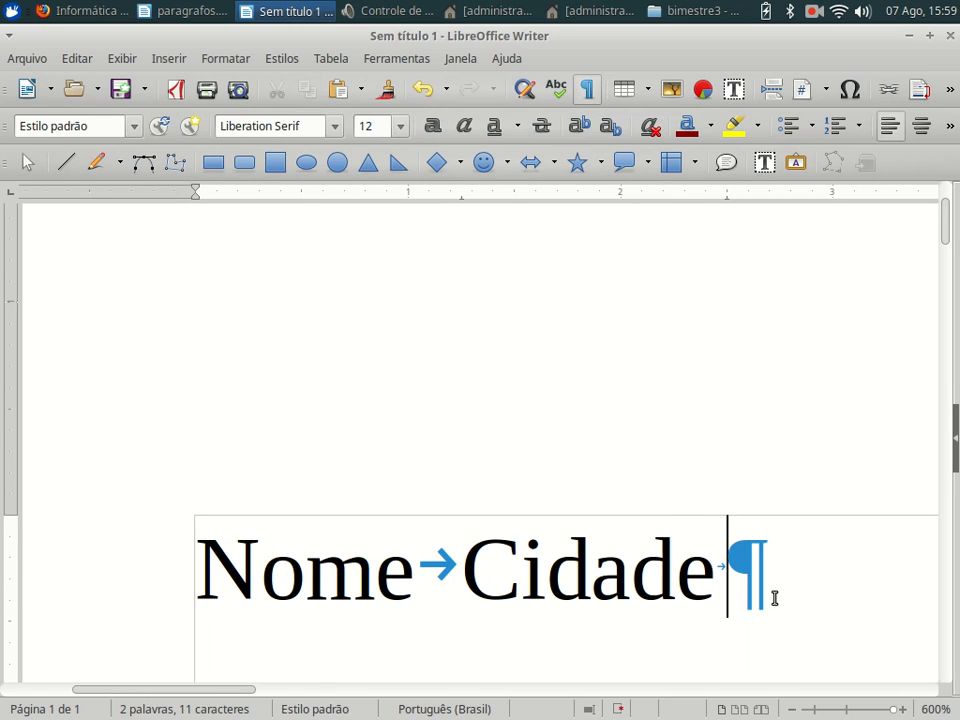
key(Tab)
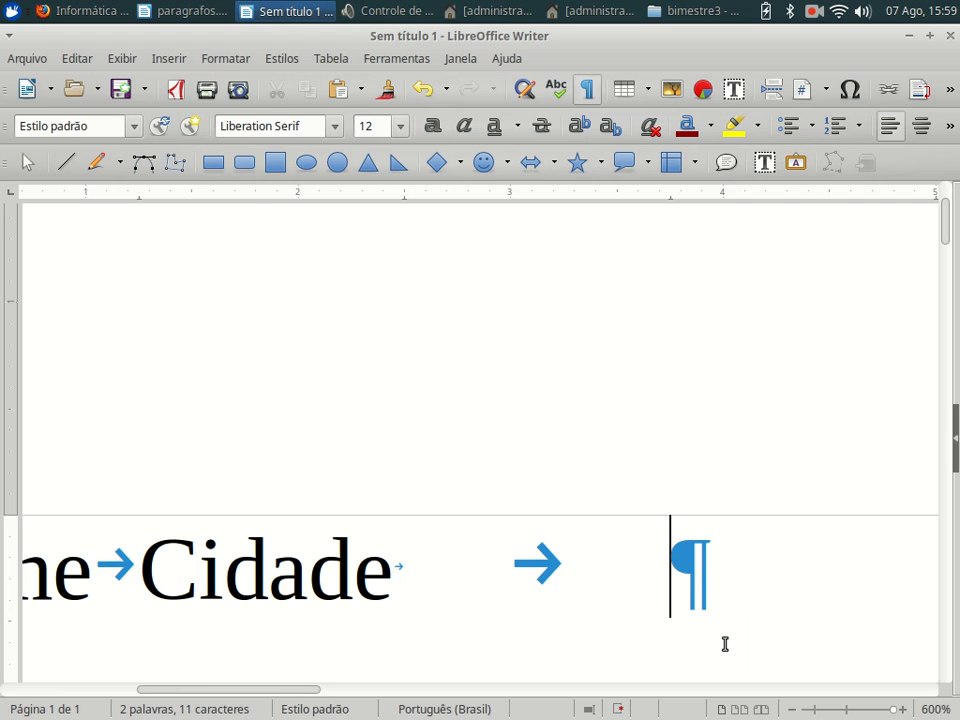
text(Idade)
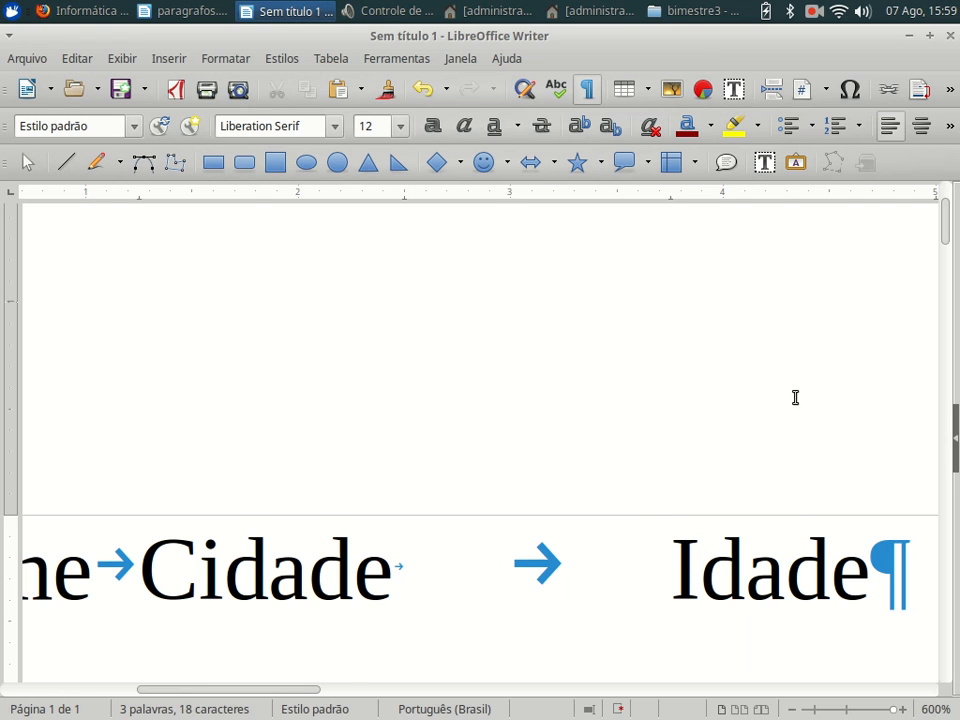
scroll(795, 398, down, 5)
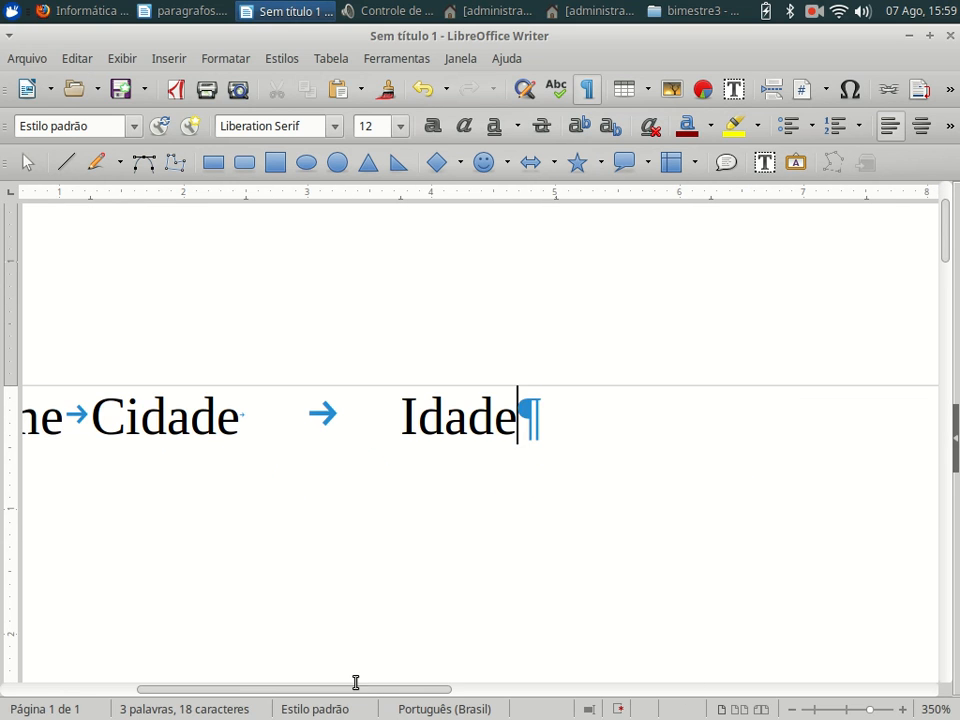
scroll(320, 689, left, 3)
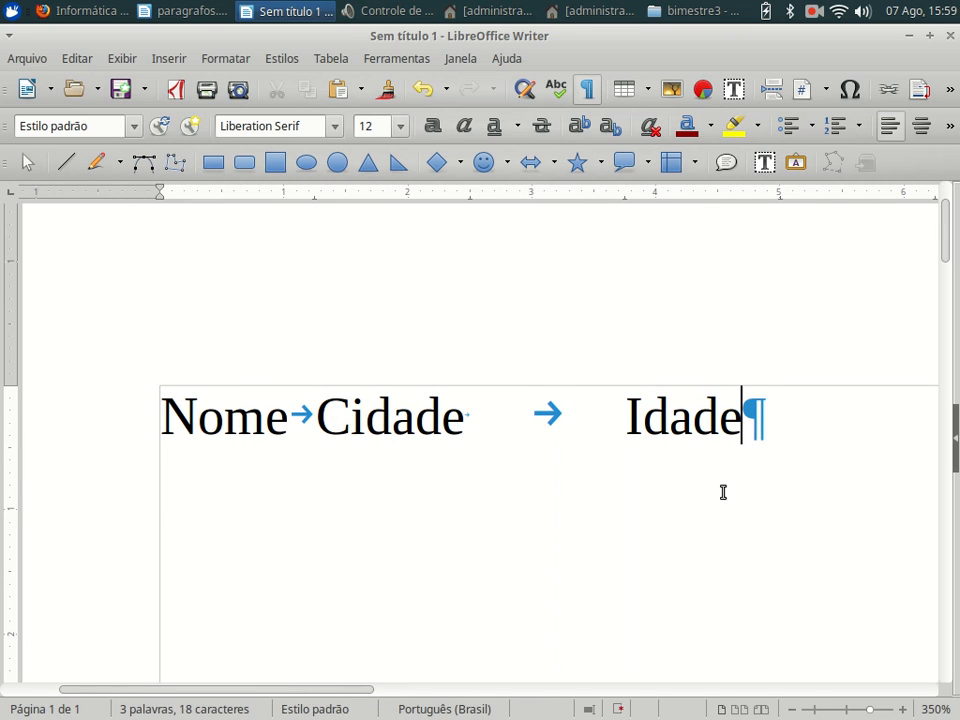
scroll(723, 492, down, 4)
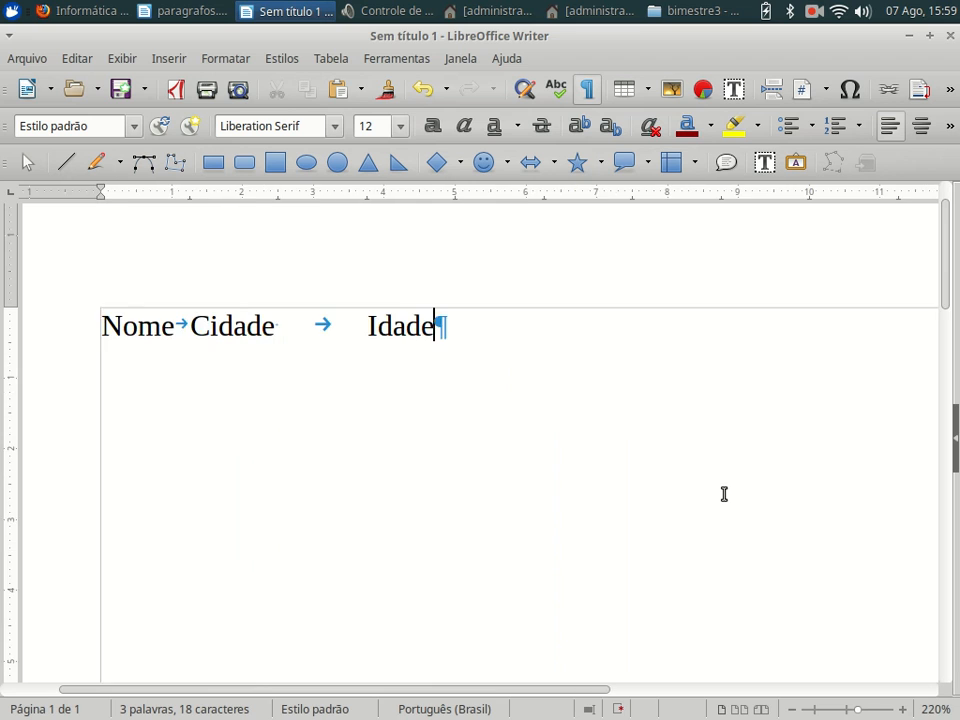
scroll(723, 492, down, 4)
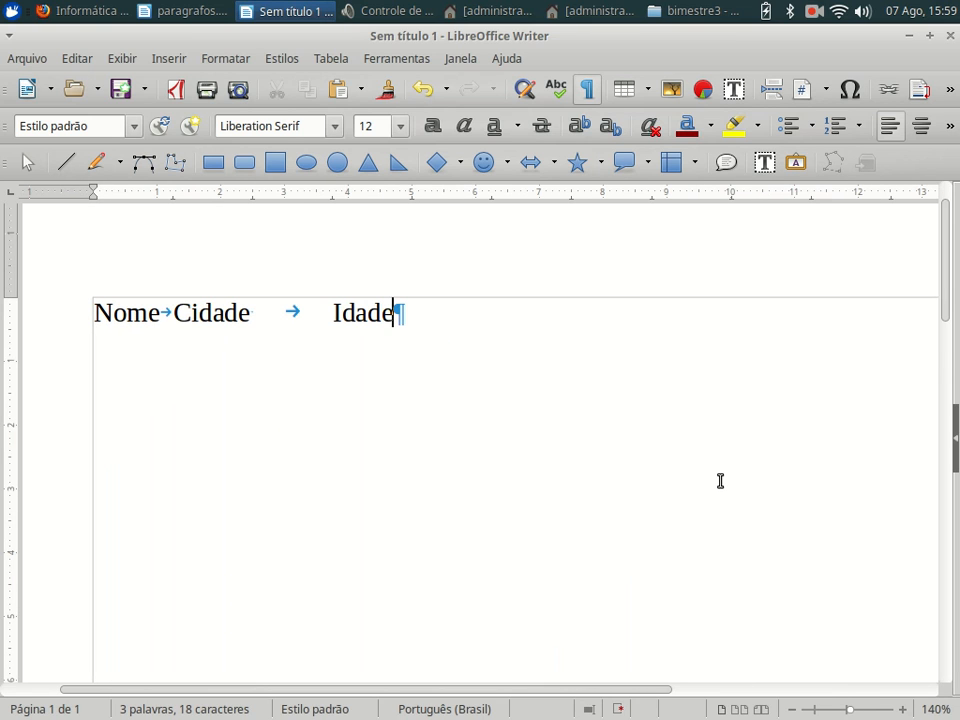
scroll(720, 481, down, 3)
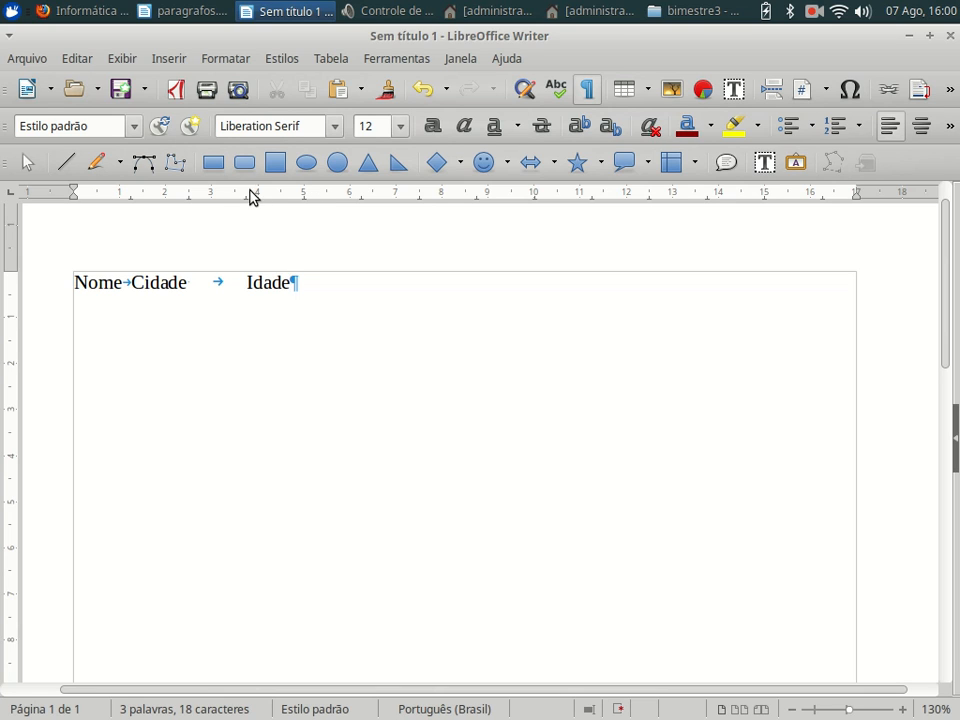
- Add ruler tab stops at about 6 cm and 11 cm and delete the extra tab before Idade
click(368, 195)
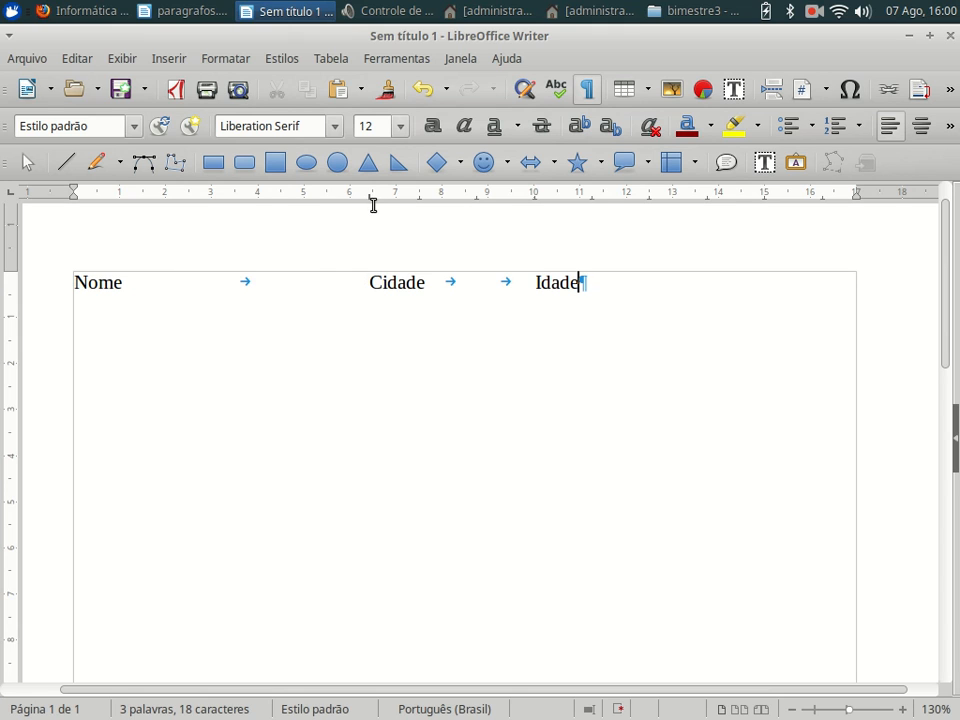
drag(368, 203, 299, 203)
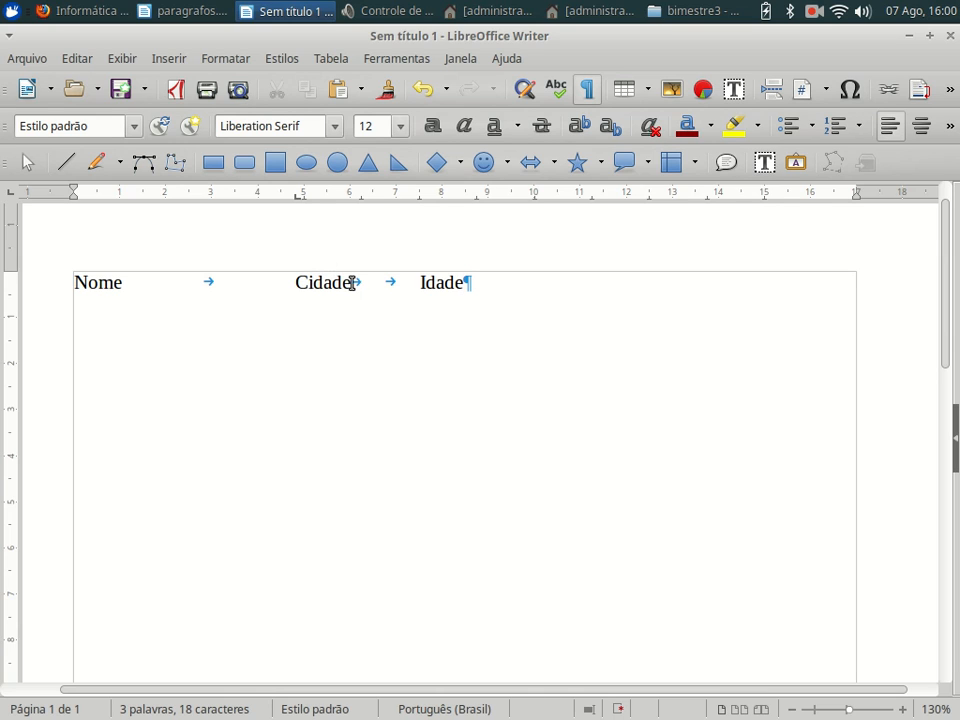
click(386, 283)
key(Delete)
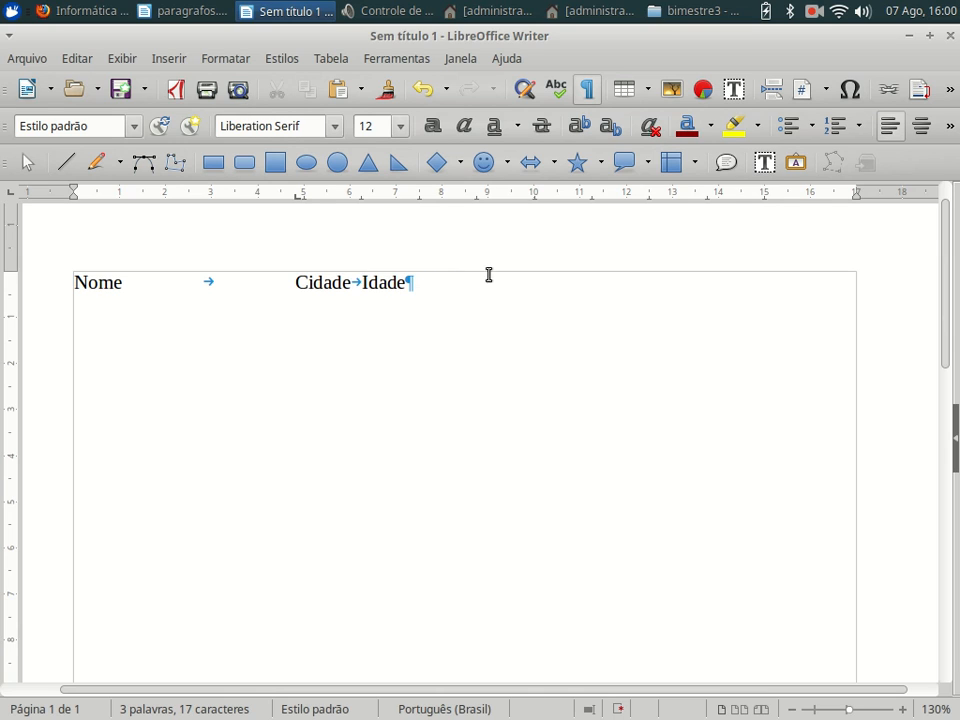
click(624, 195)
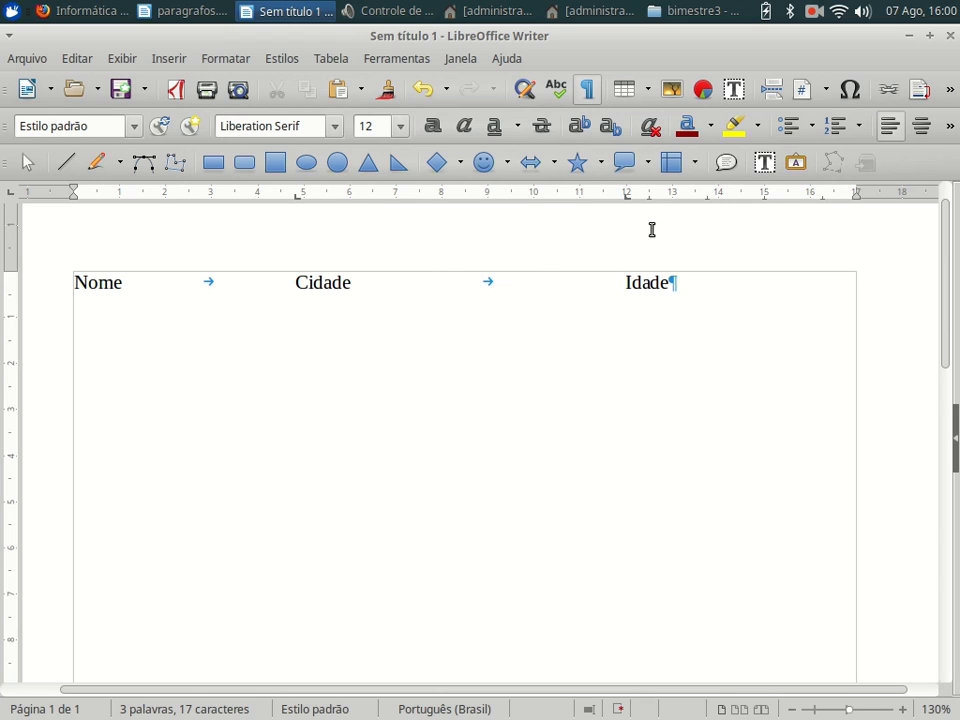
drag(626, 205, 570, 205)
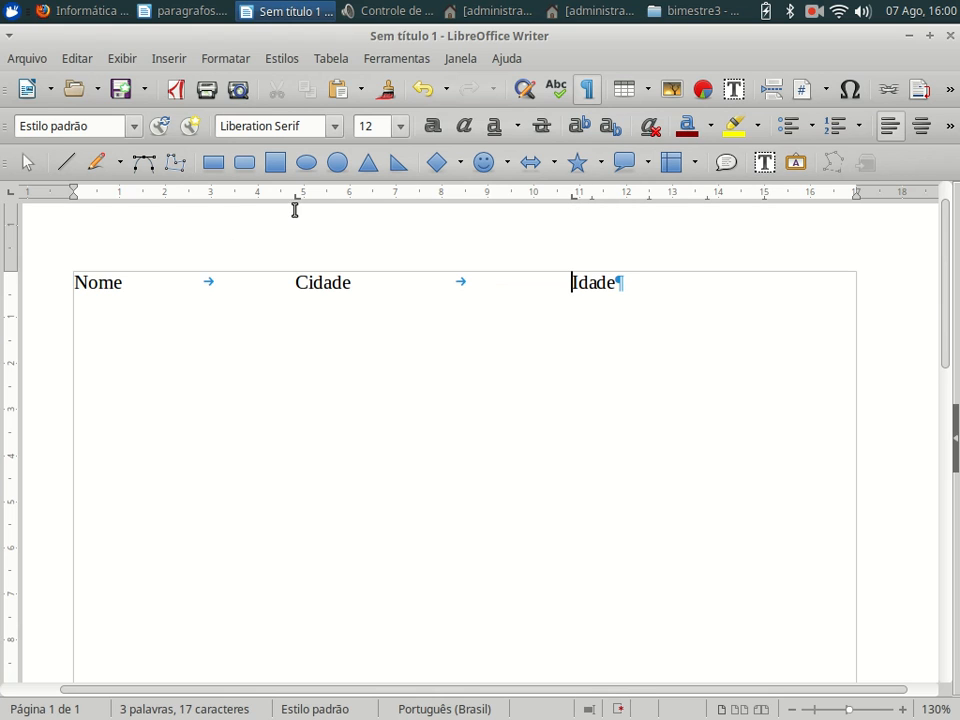
drag(297, 205, 347, 205)
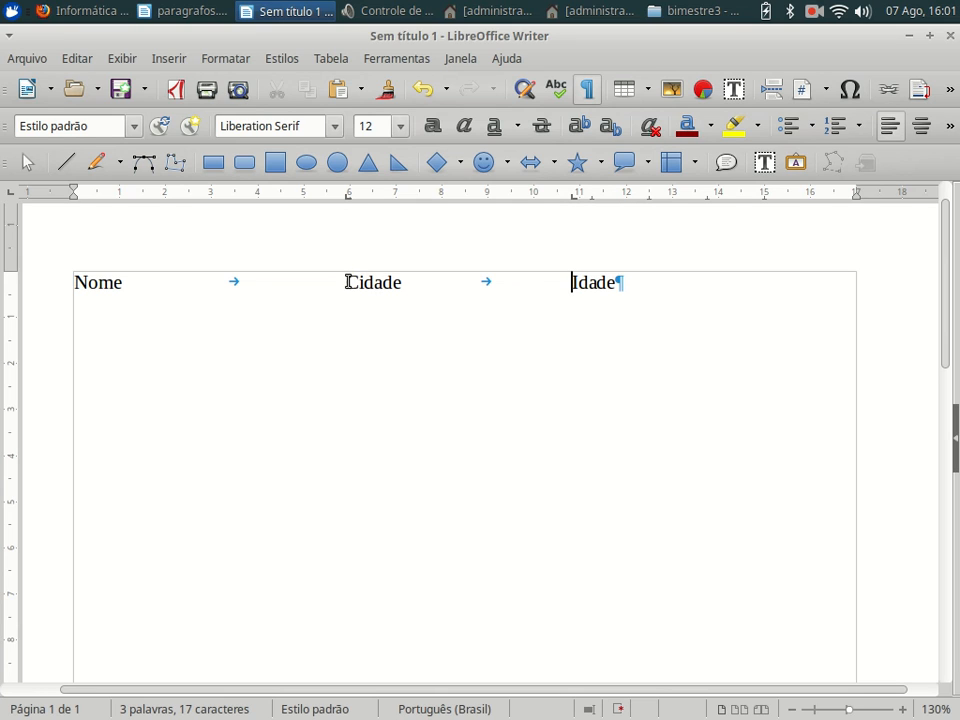
- Change the 6 cm Cidade tab stop's alignment to Centro
right_click(347, 199)
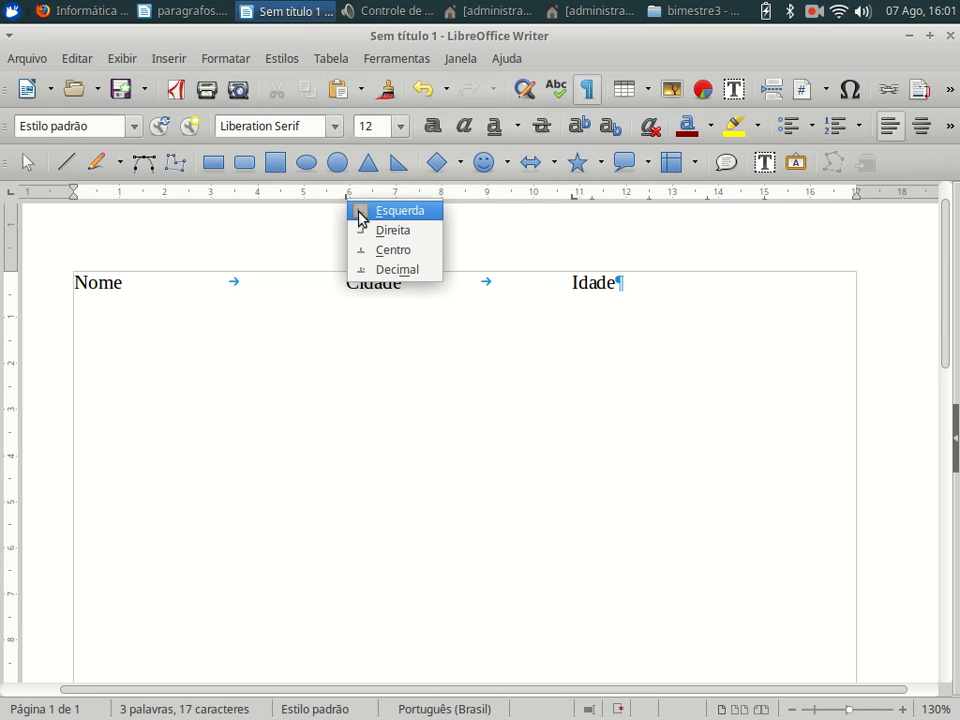
click(356, 210)
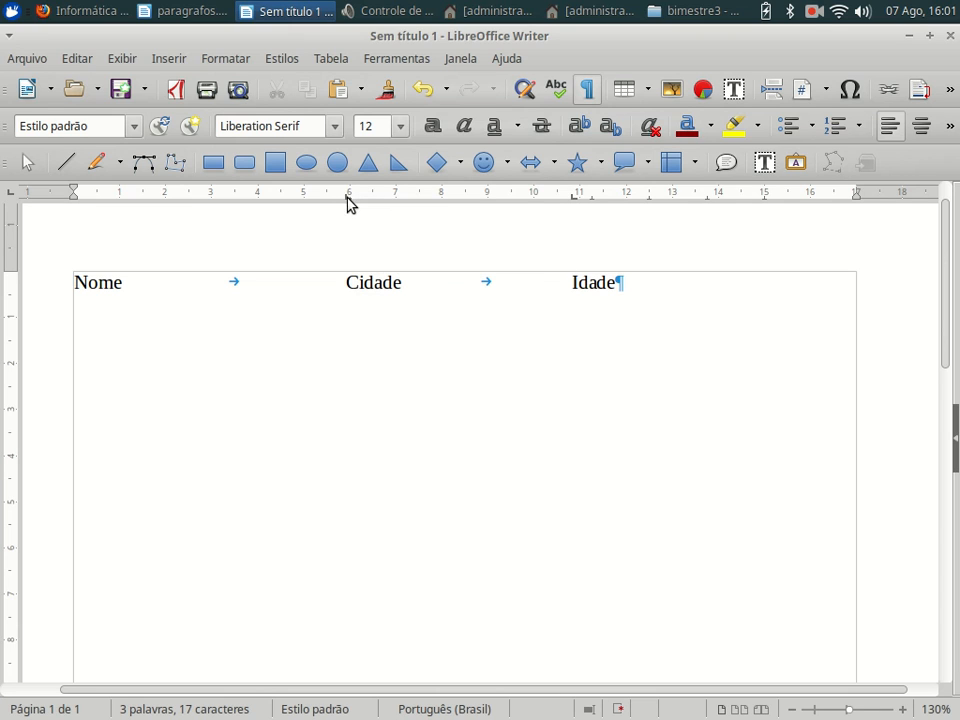
right_click(347, 203)
click(364, 228)
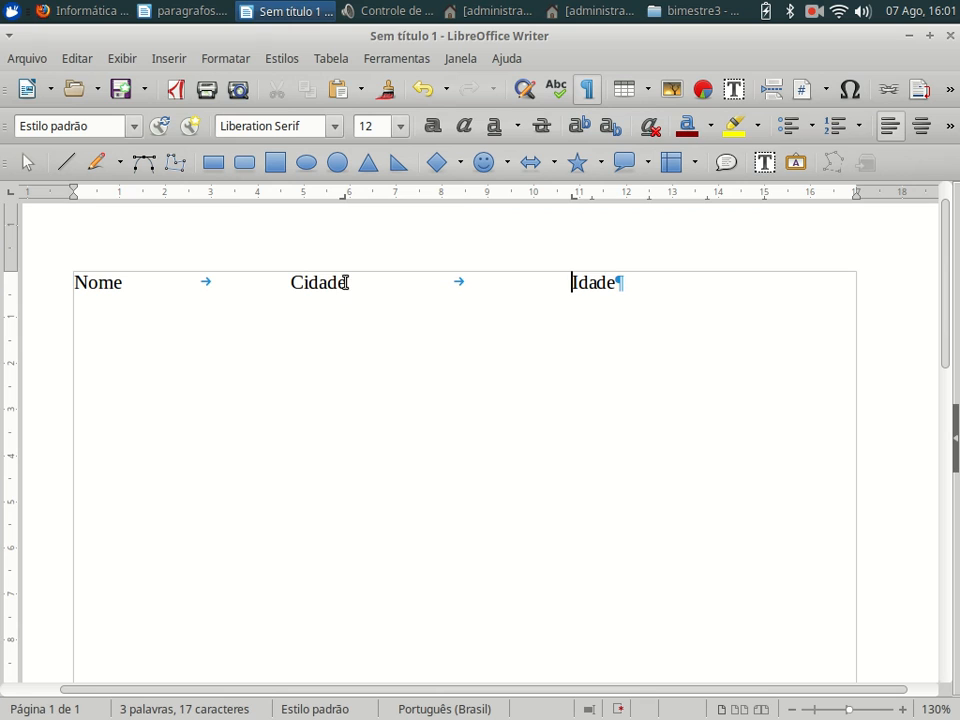
scroll(343, 281, down, 3)
scroll(341, 250, up, 2)
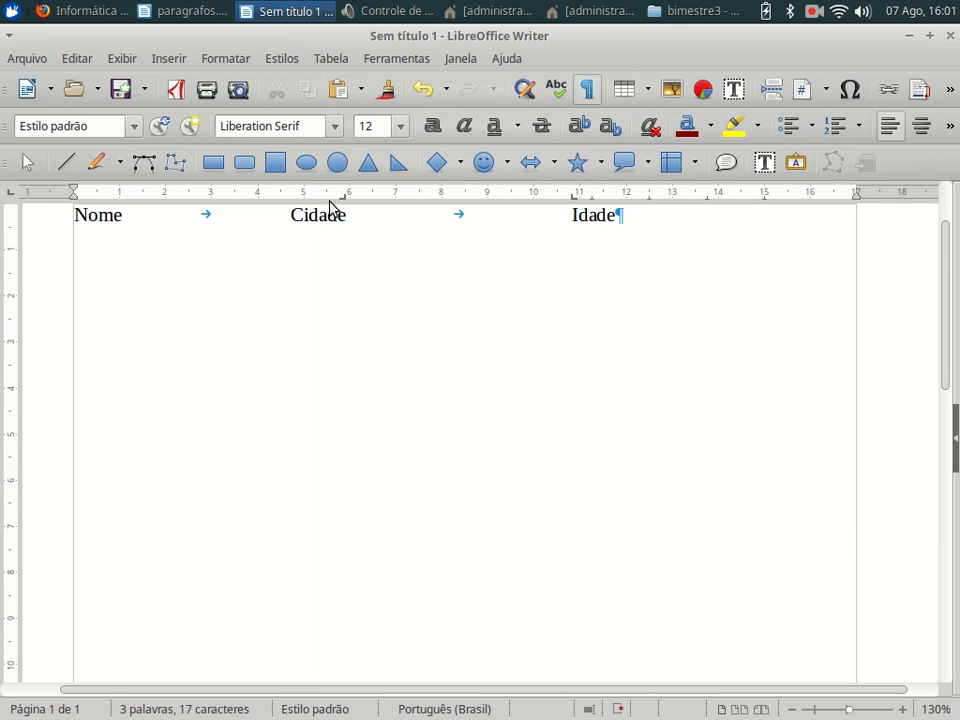
right_click(344, 199)
click(352, 208)
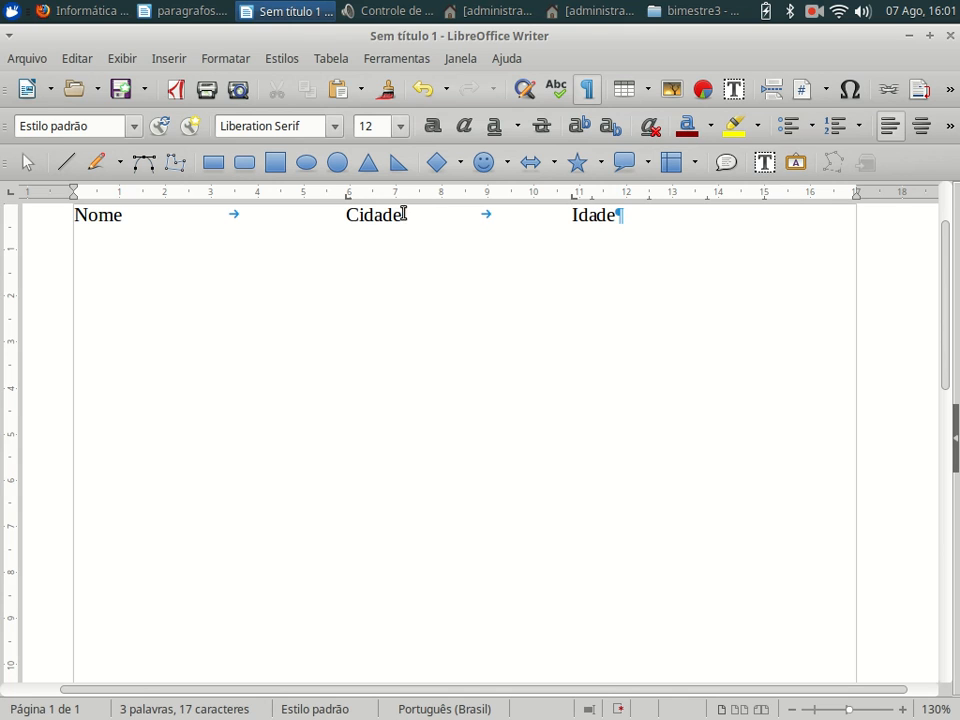
right_click(349, 199)
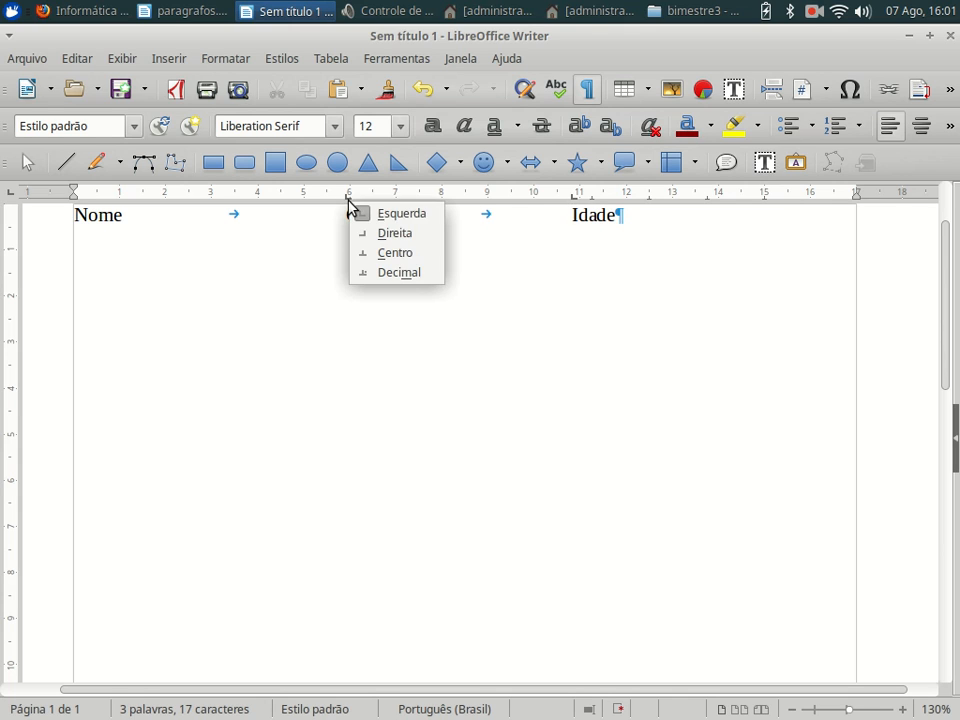
click(374, 252)
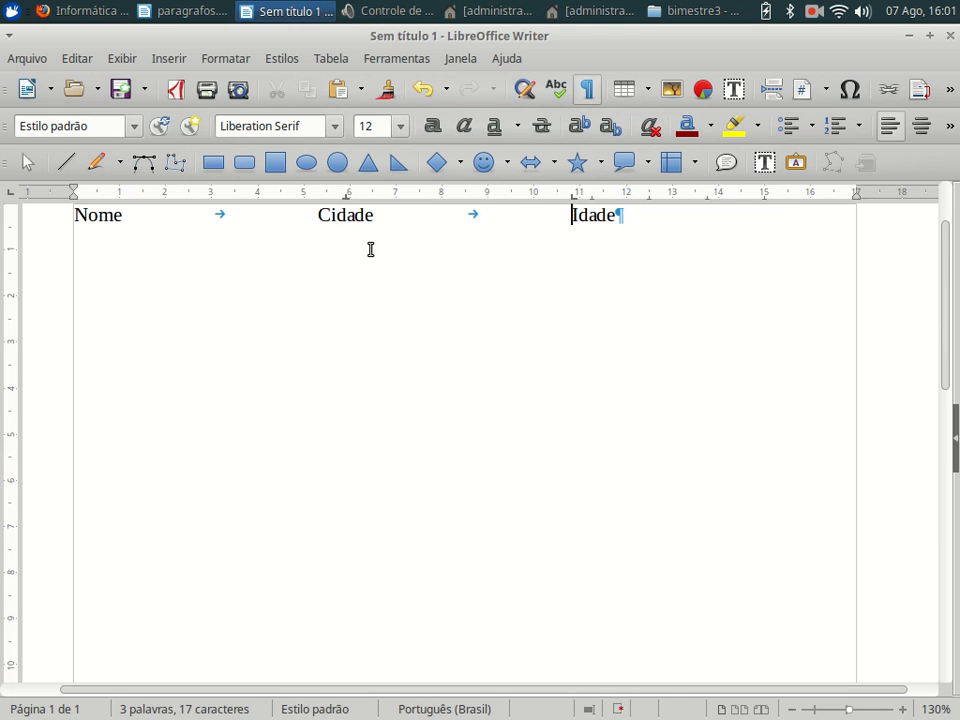
right_click(345, 200)
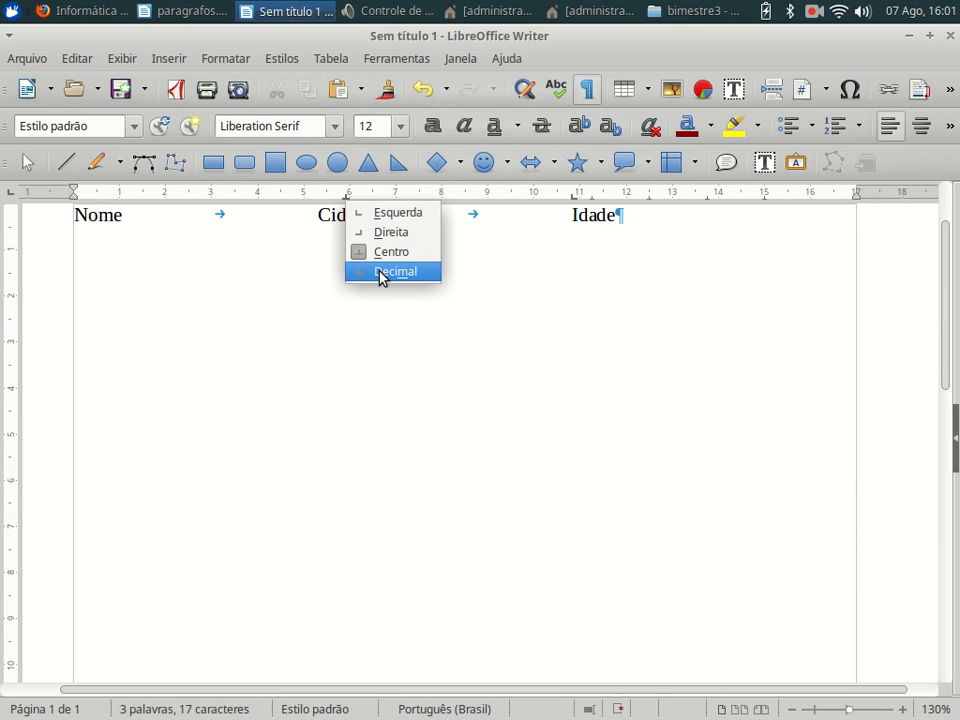
click(498, 231)
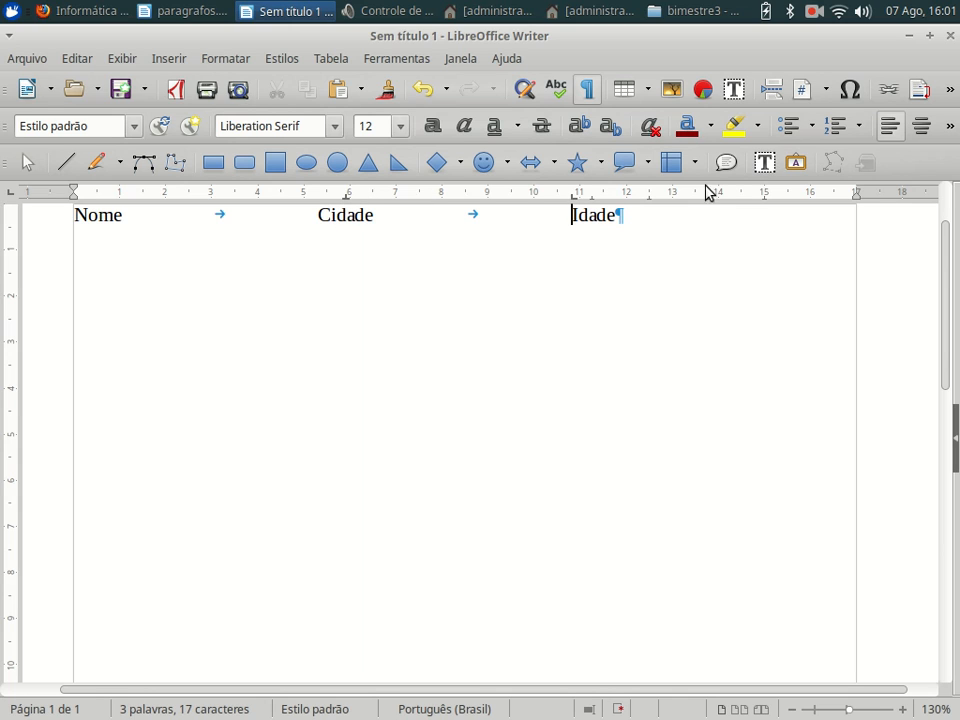
scroll(858, 273, up, 2)
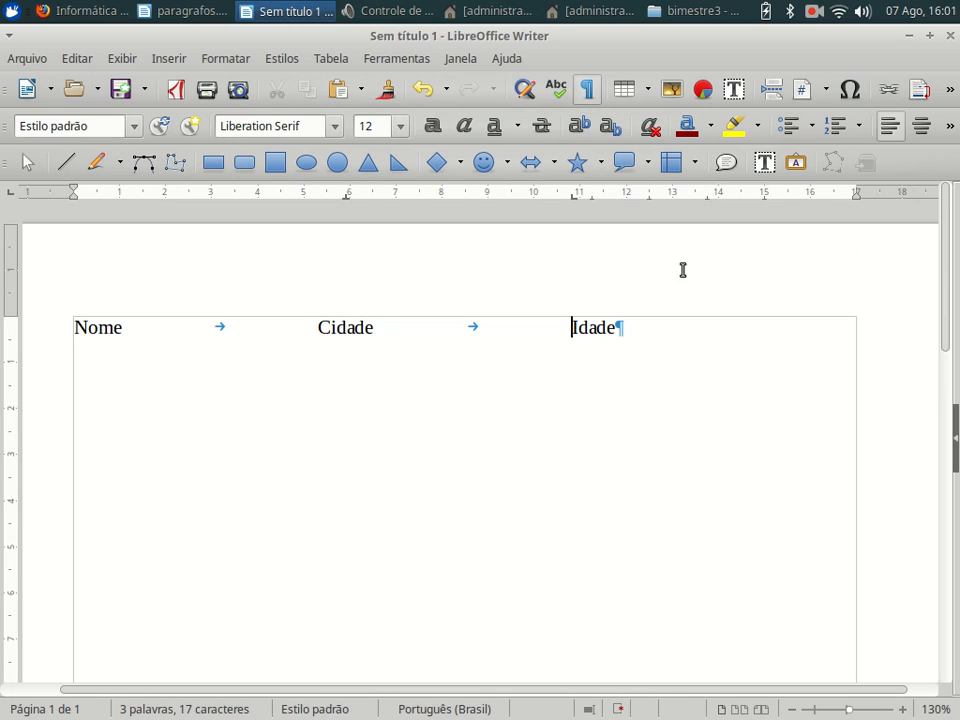
- Shift the Cidade and Idade tab stops to 8 cm and 14 cm
drag(347, 205, 441, 205)
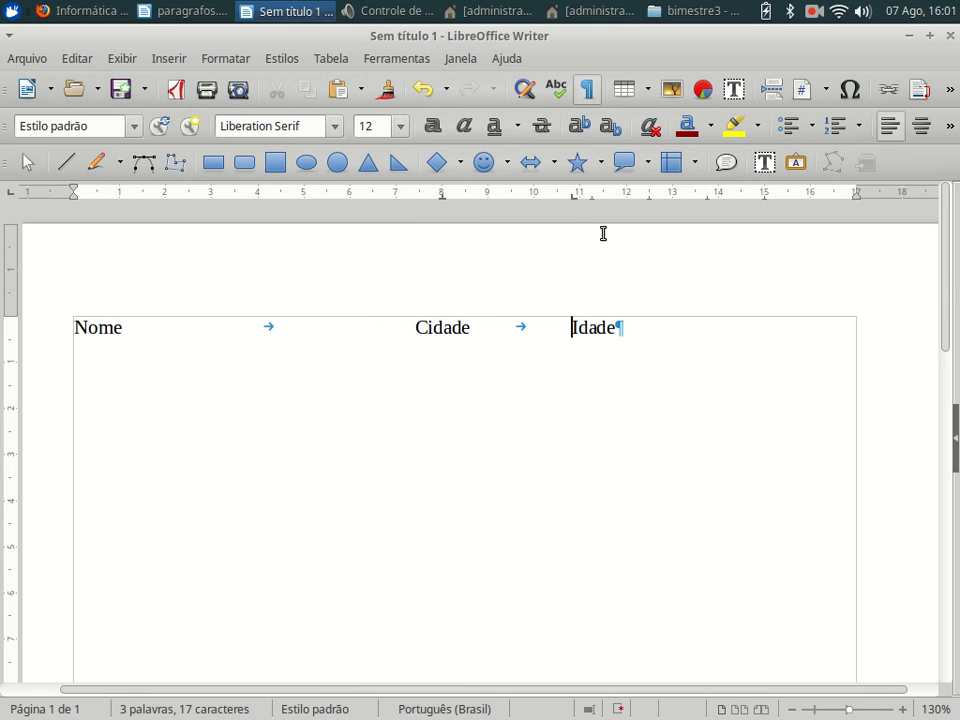
drag(575, 205, 709, 203)
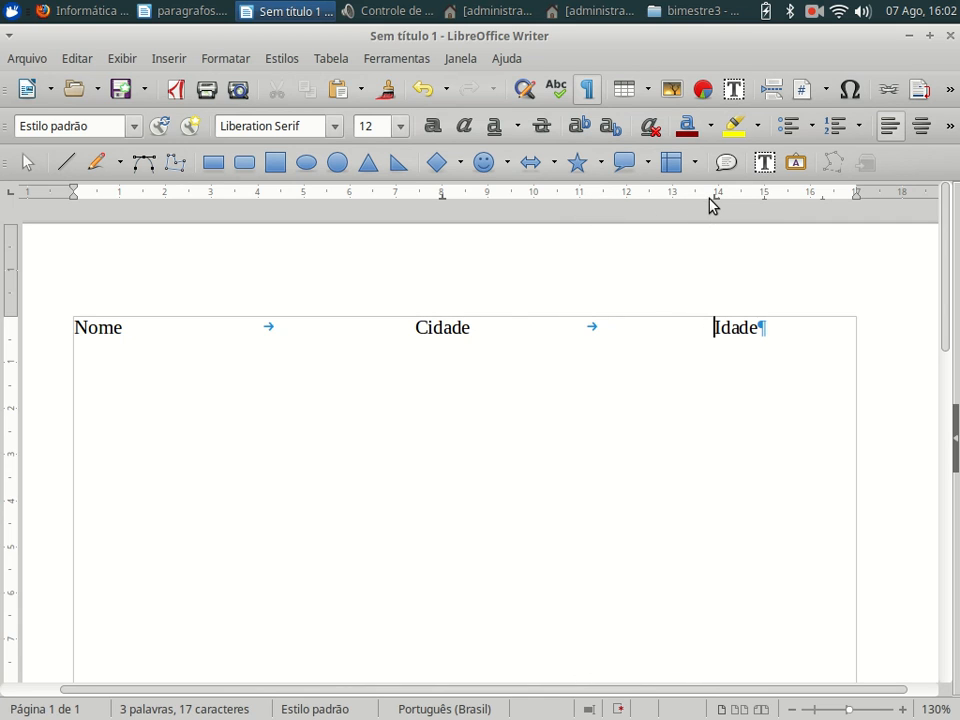
click(774, 325)
- Add a data row with a person's name, Fortaleza and 40, separated by tabs
key(Return)
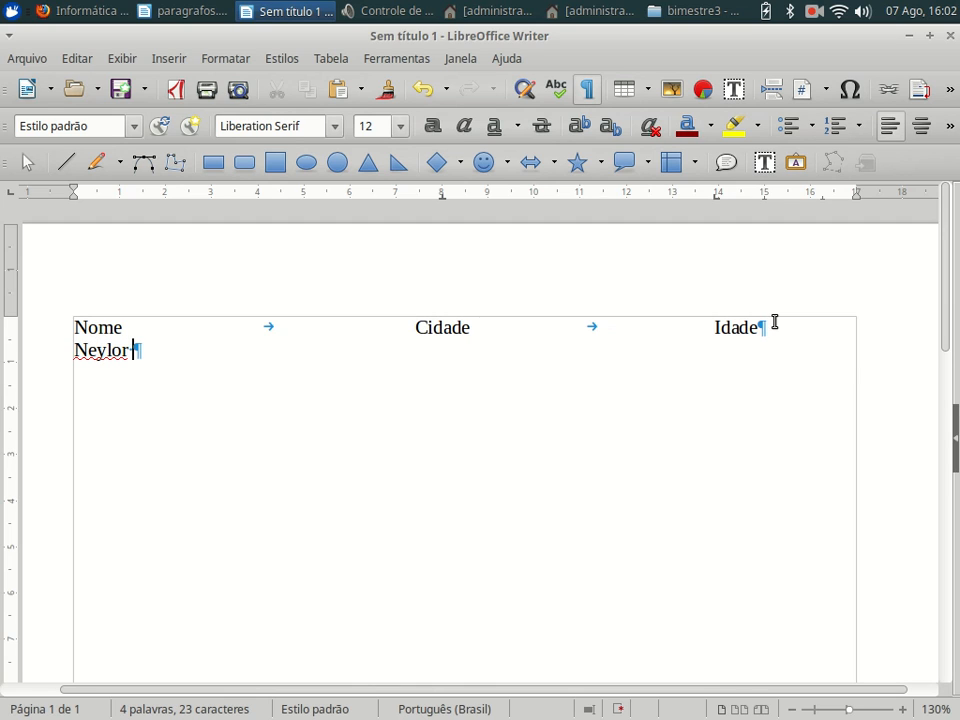
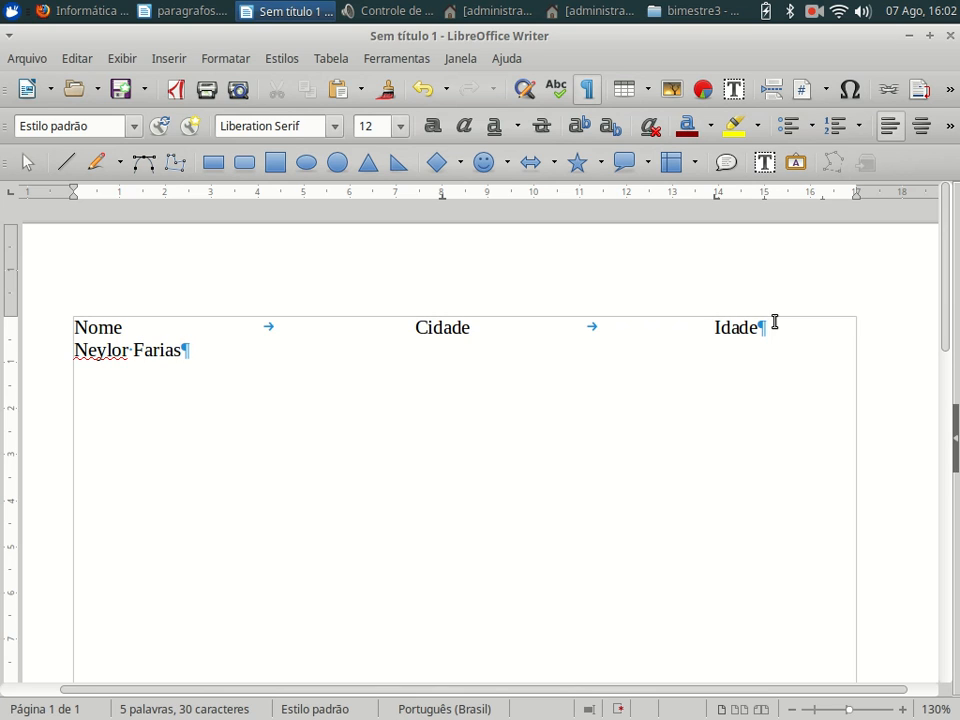
key(Tab)
text(Fortaleza)
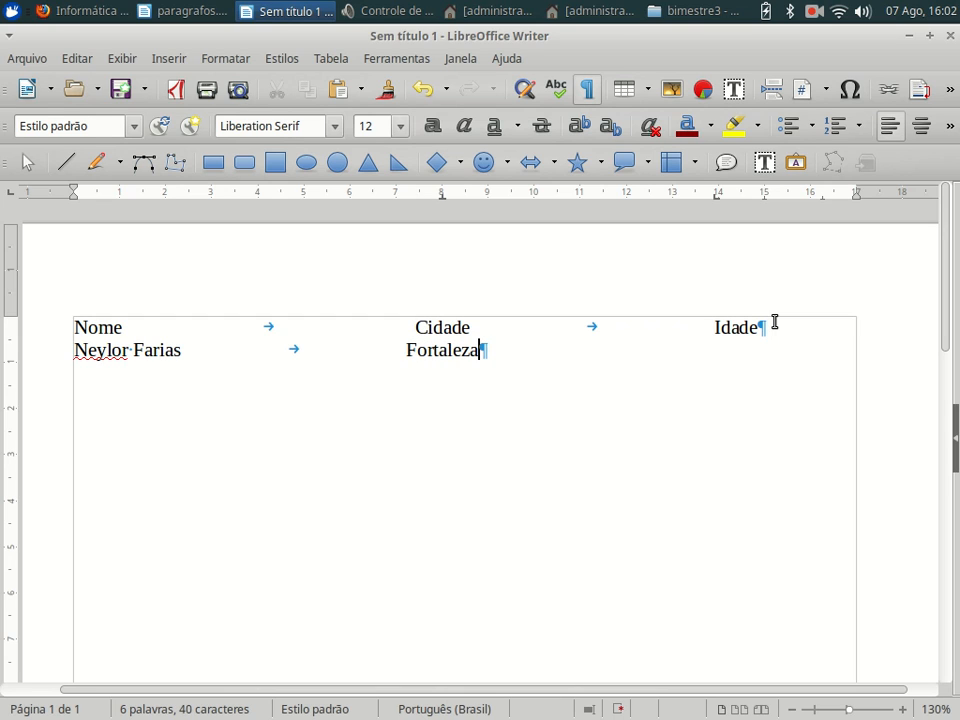
key(Tab)
text(40)
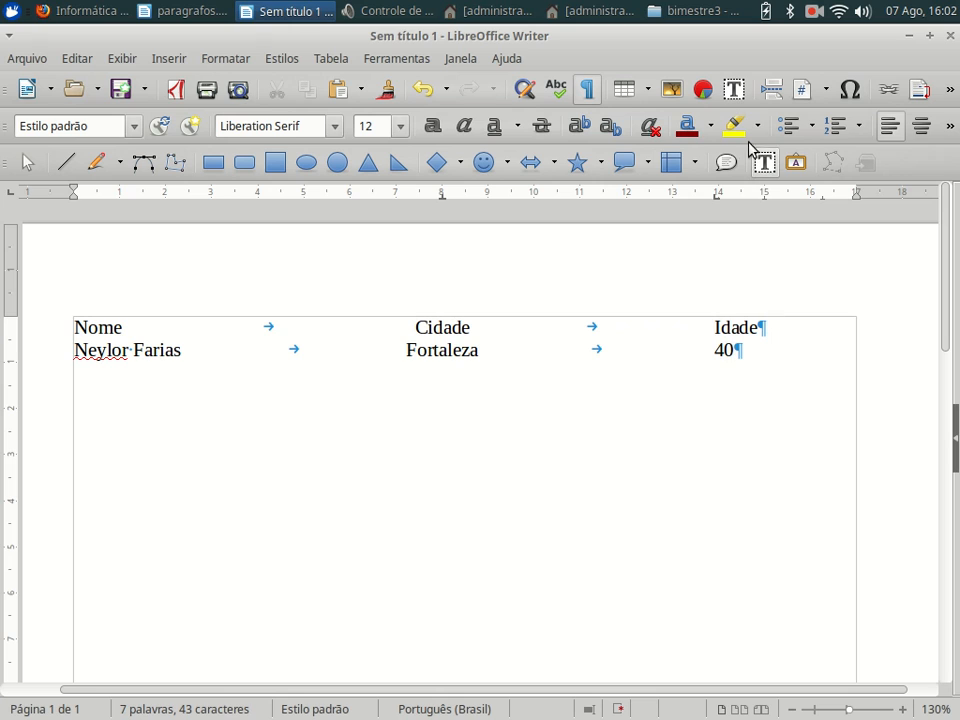
- Select the heading and first row and set their 14 cm tab stop to Centro
right_click(716, 203)
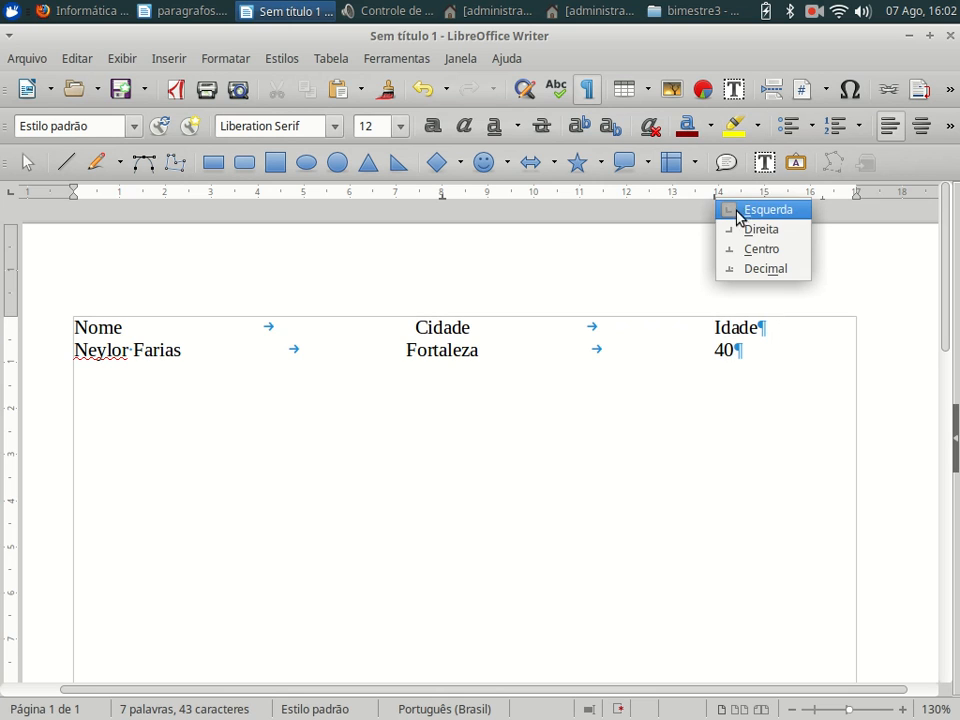
click(752, 250)
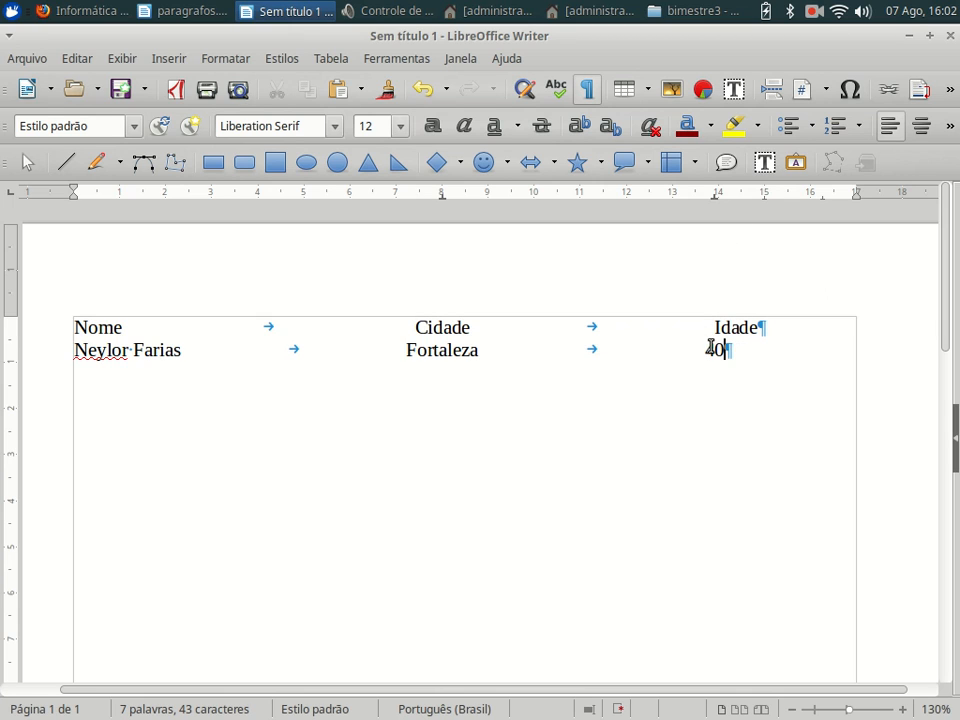
right_click(717, 196)
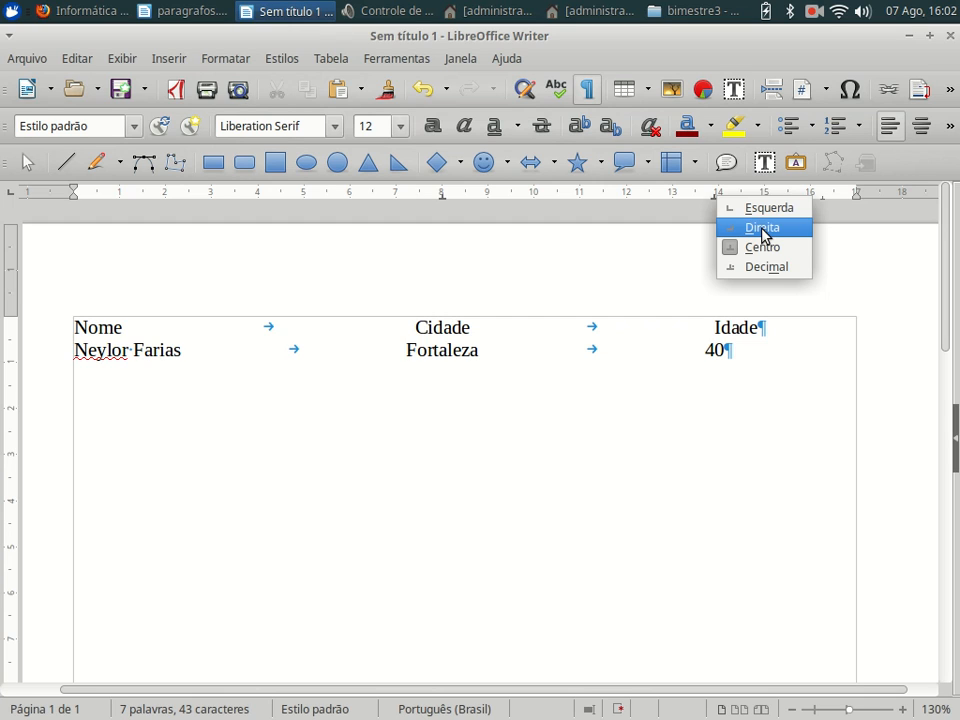
click(762, 228)
right_click(716, 206)
click(718, 212)
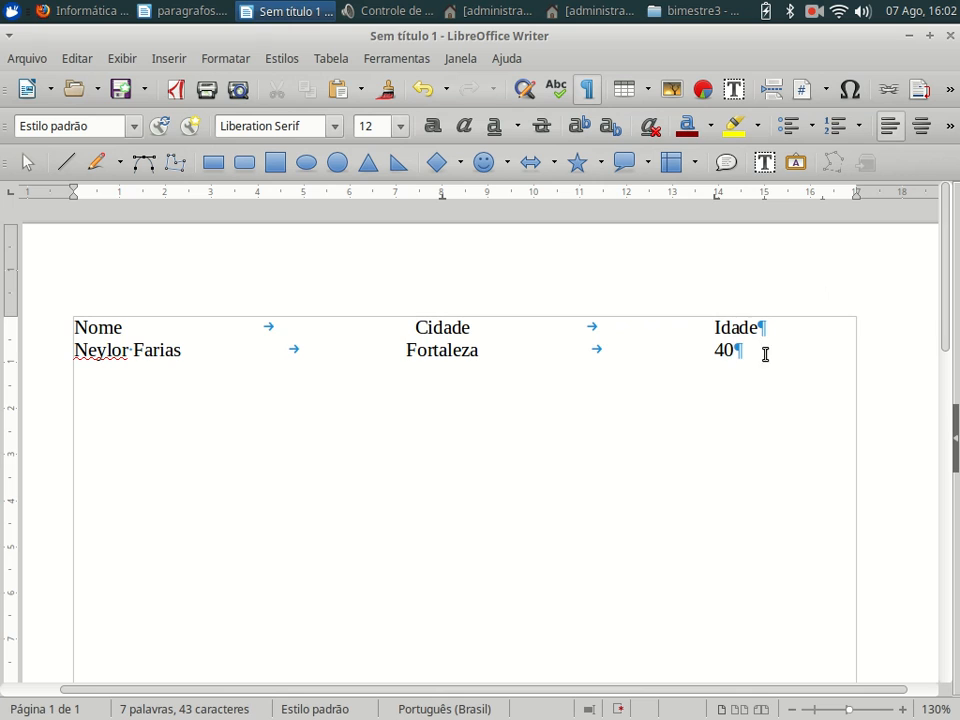
drag(733, 349, 719, 318)
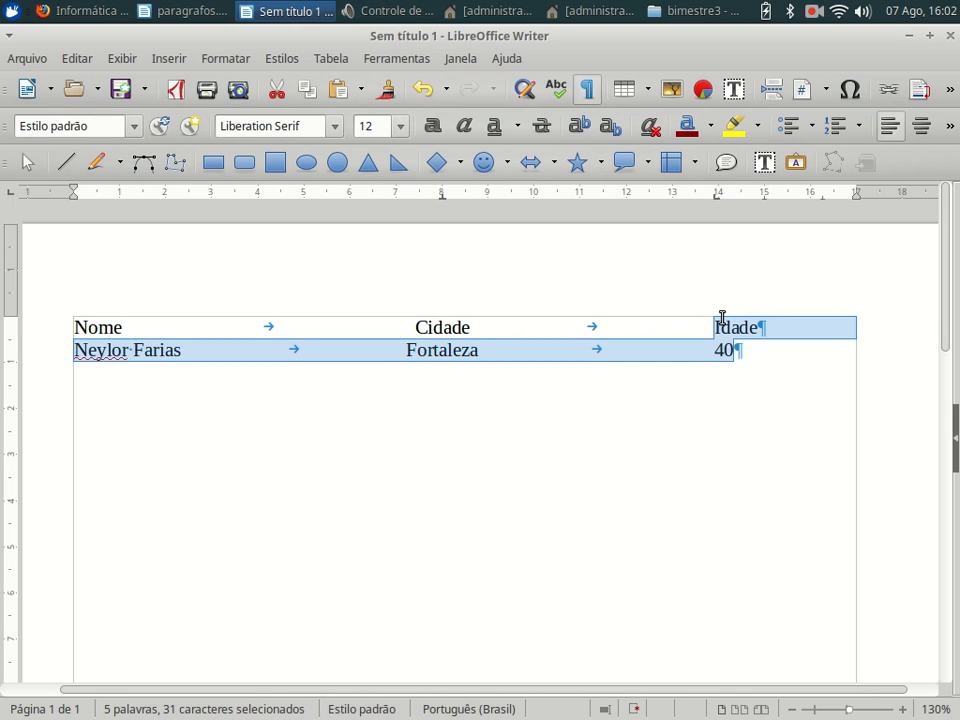
right_click(718, 198)
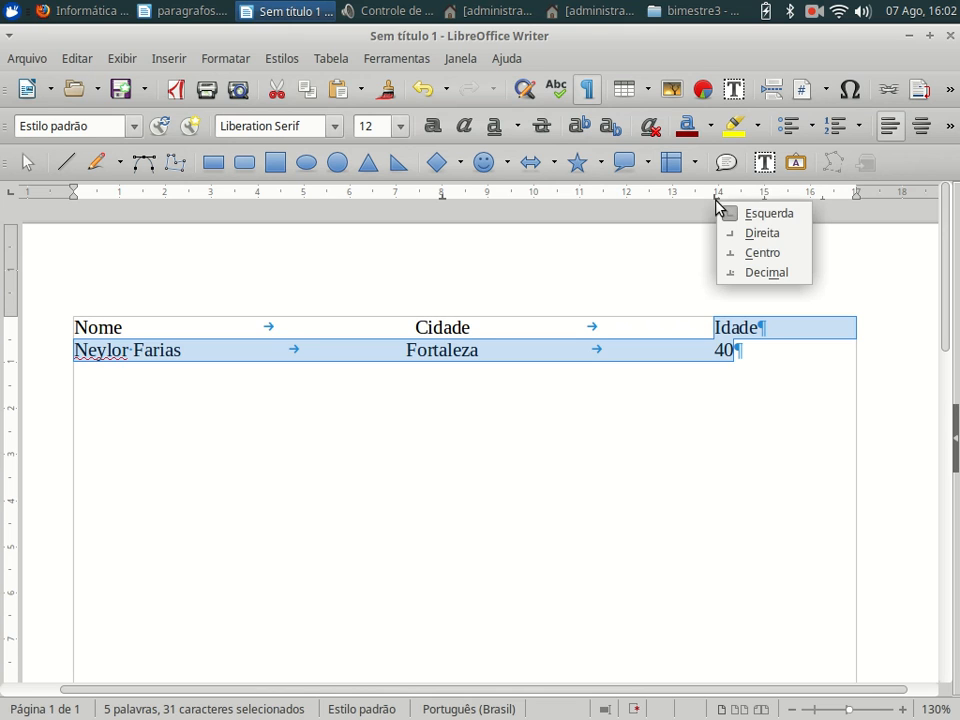
click(752, 253)
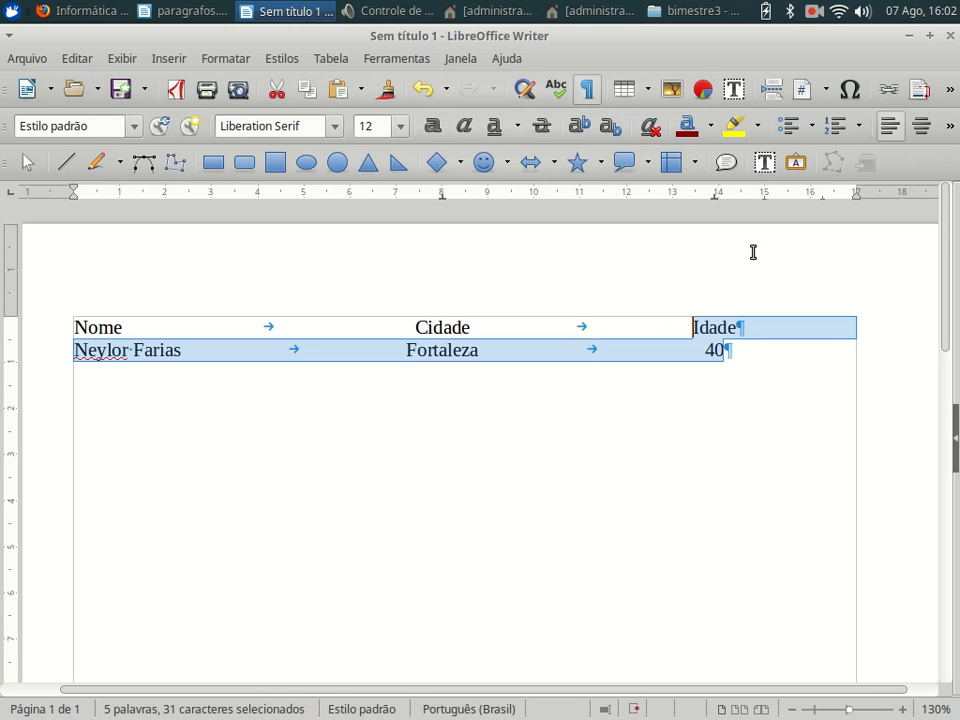
click(767, 337)
click(505, 361)
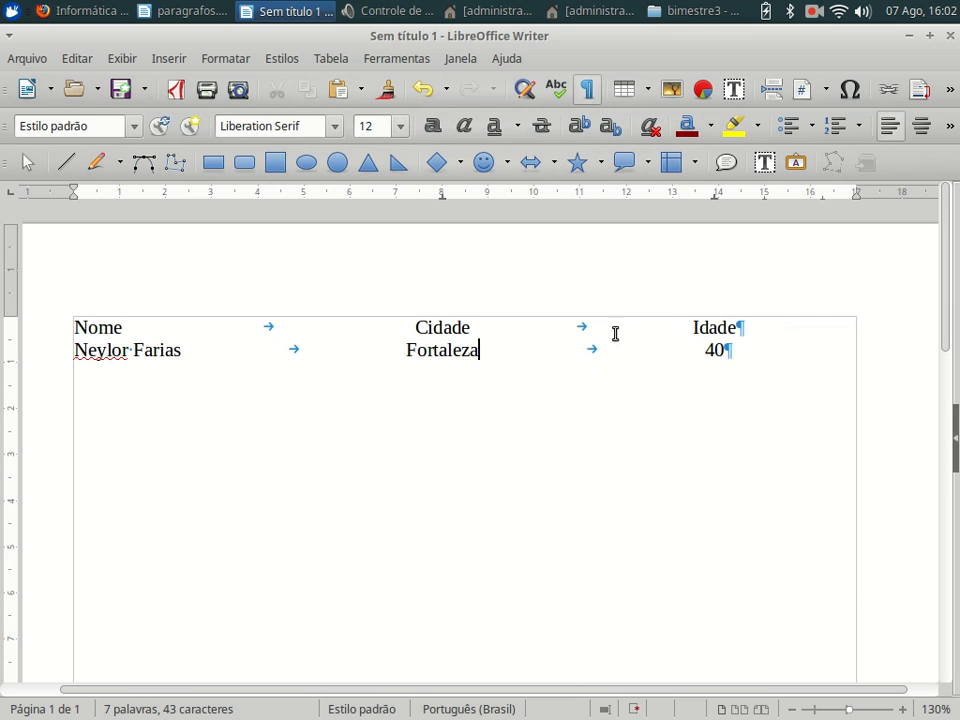
- Add a second data row with a name, Farias Brito and 55
click(746, 342)
key(Return)
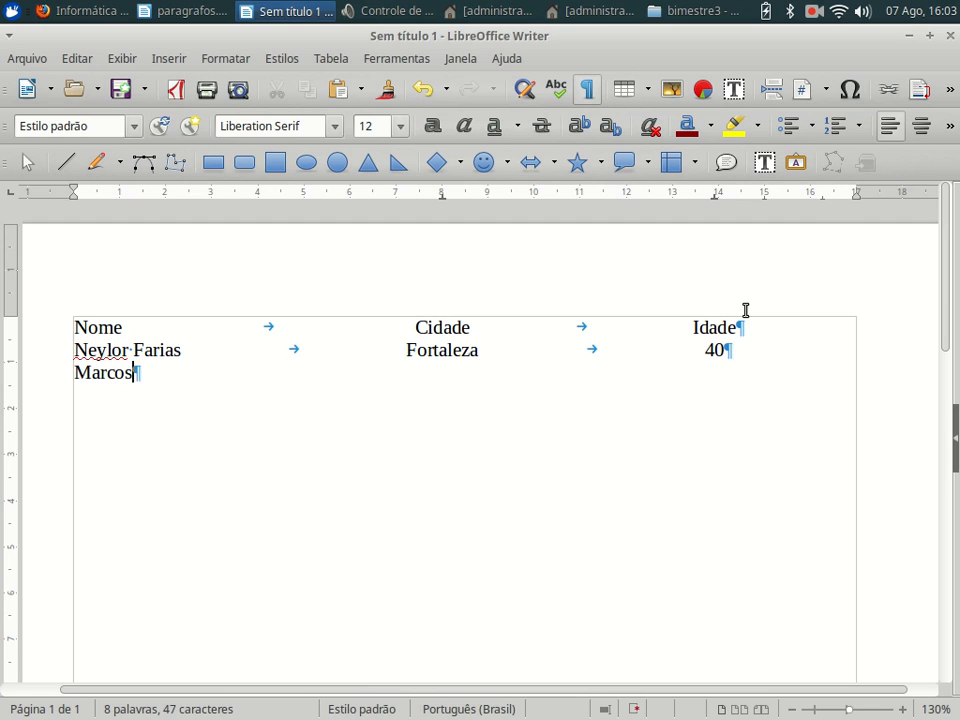
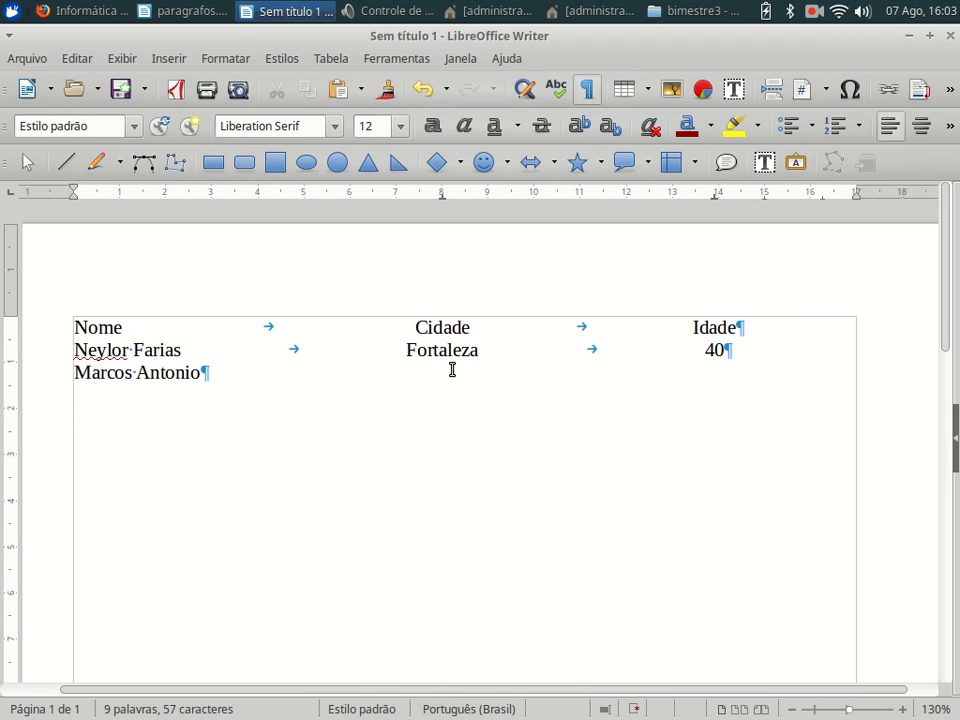
key(Tab)
text(Farias )
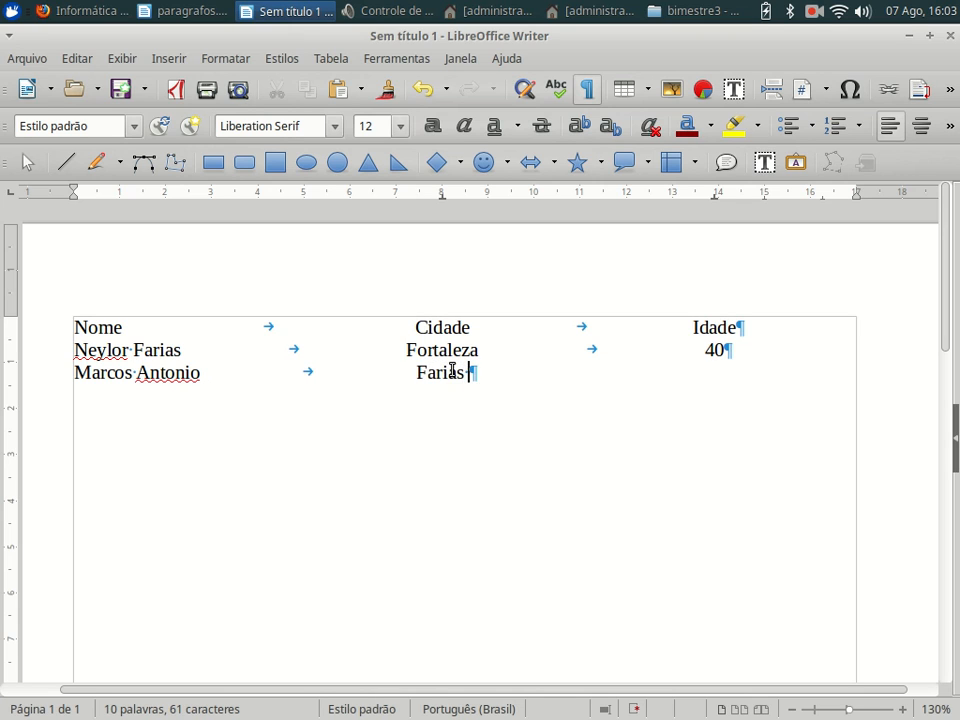
text(Brito)
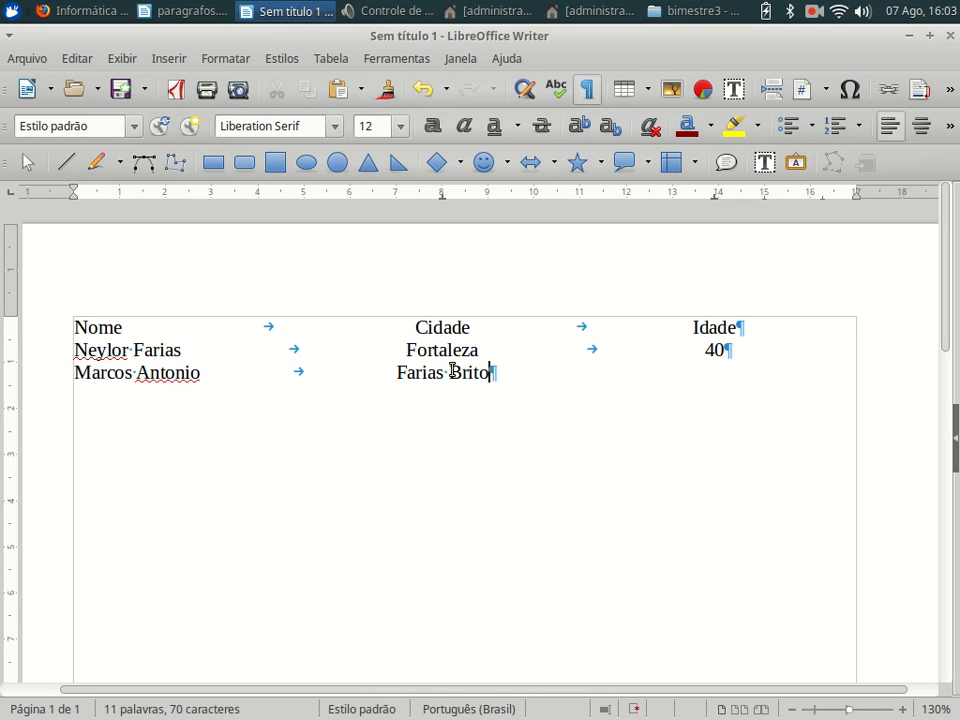
key(Tab)
text(55)
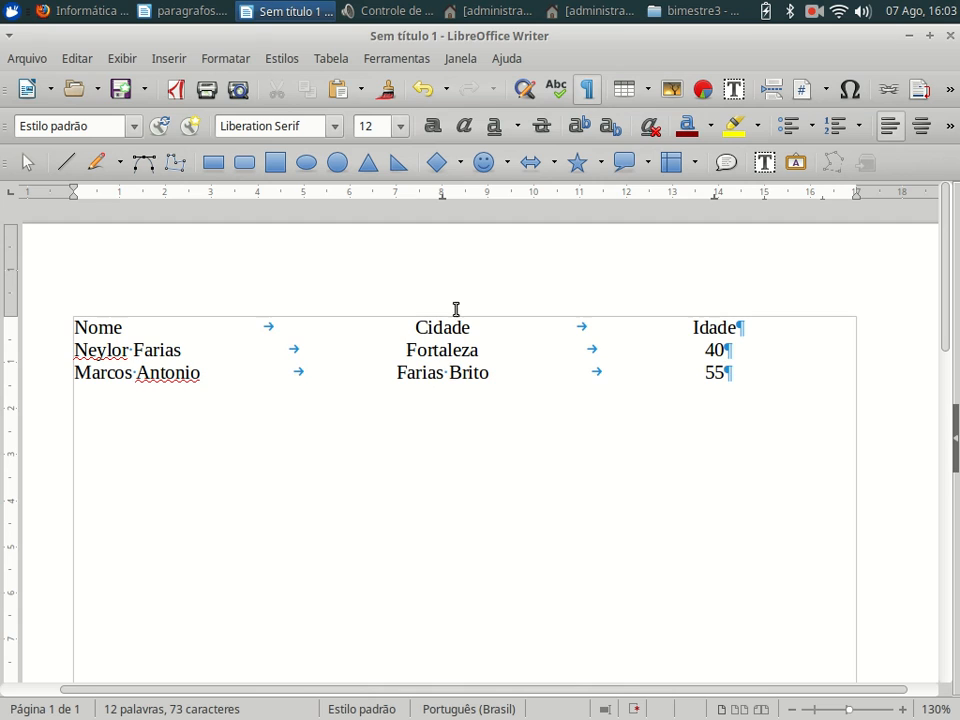
- Hide formatting marks and add a third row with a name, Sao Paulo and 67
click(587, 89)
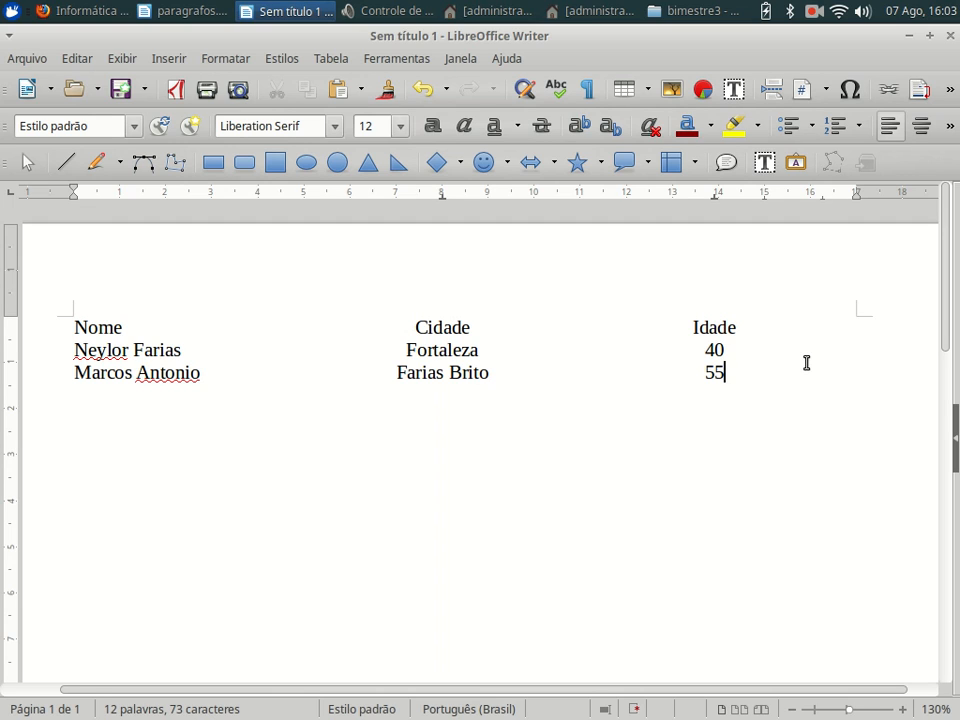
key(Return)
text(Joao)
key(Tab)
text(Sao)
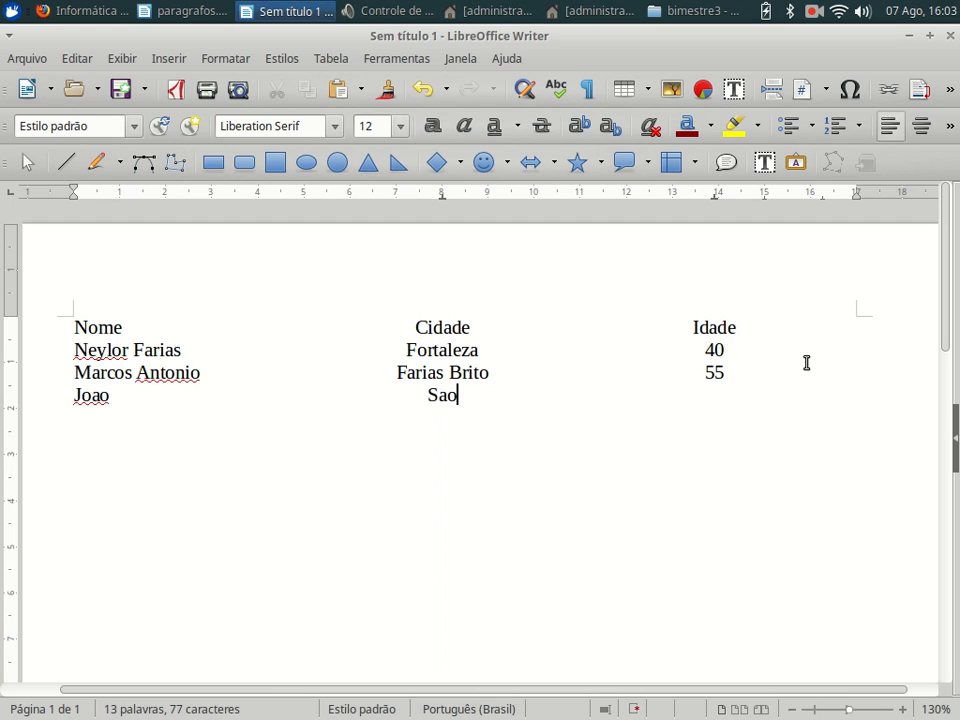
text( Paulo)
key(Tab)
text(67)
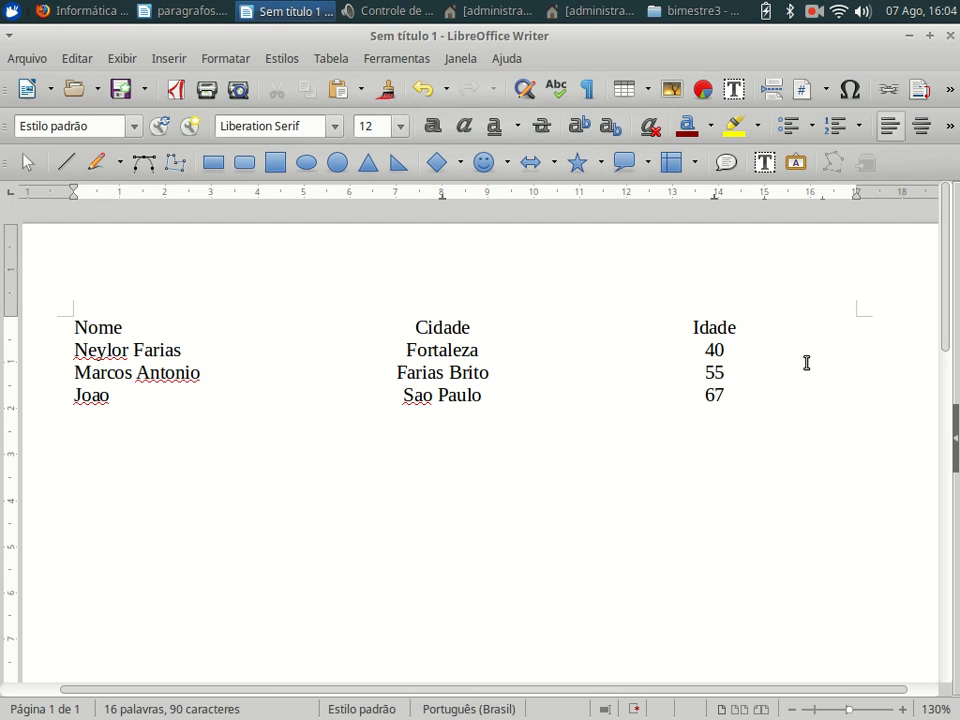
key(Return)
key(Return)
- Remove tab stops on the blank line, then undo the heading's 8 cm tab stop removal with Editar > Desfazer
drag(445, 205, 409, 246)
drag(716, 201, 706, 232)
click(452, 326)
drag(445, 219, 441, 234)
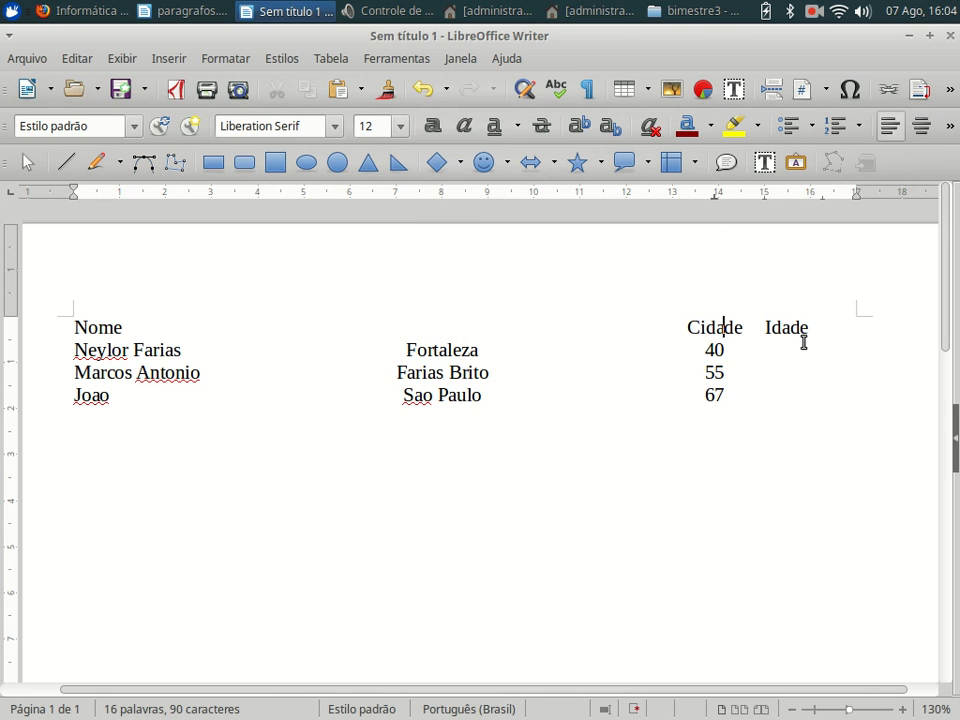
click(76, 58)
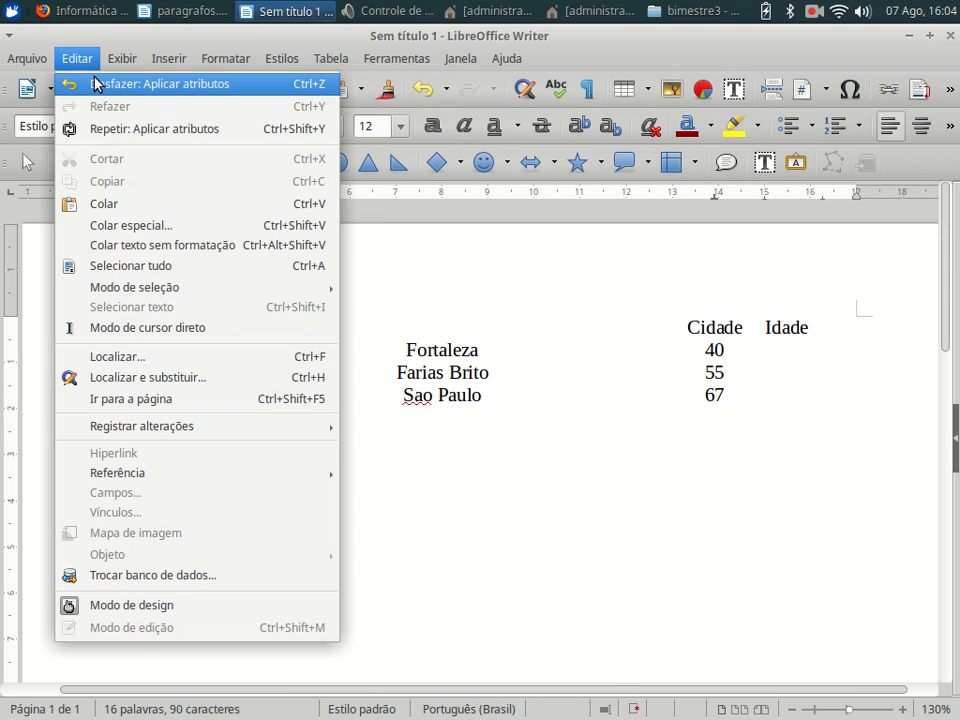
click(111, 86)
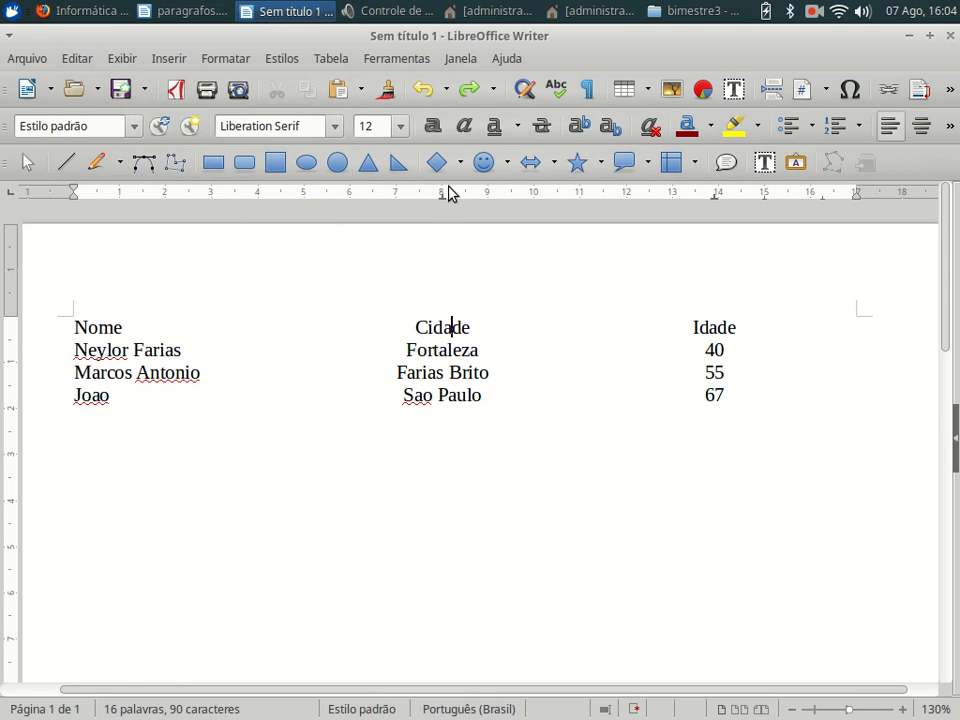
click(160, 476)
- Type the price lines Feijão R$ 10,00, Acuçar R$ 5,00 and the start of Farinha
text(Feijão)
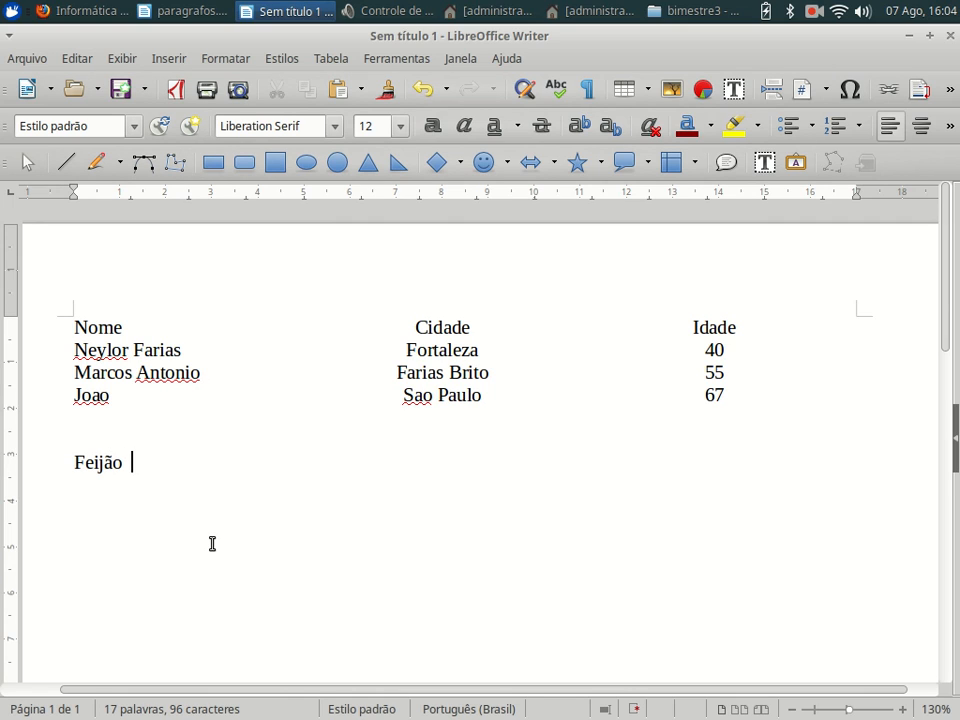
text(  R$)
key(Tab)
text(10,00)
key(Return)
text(A)
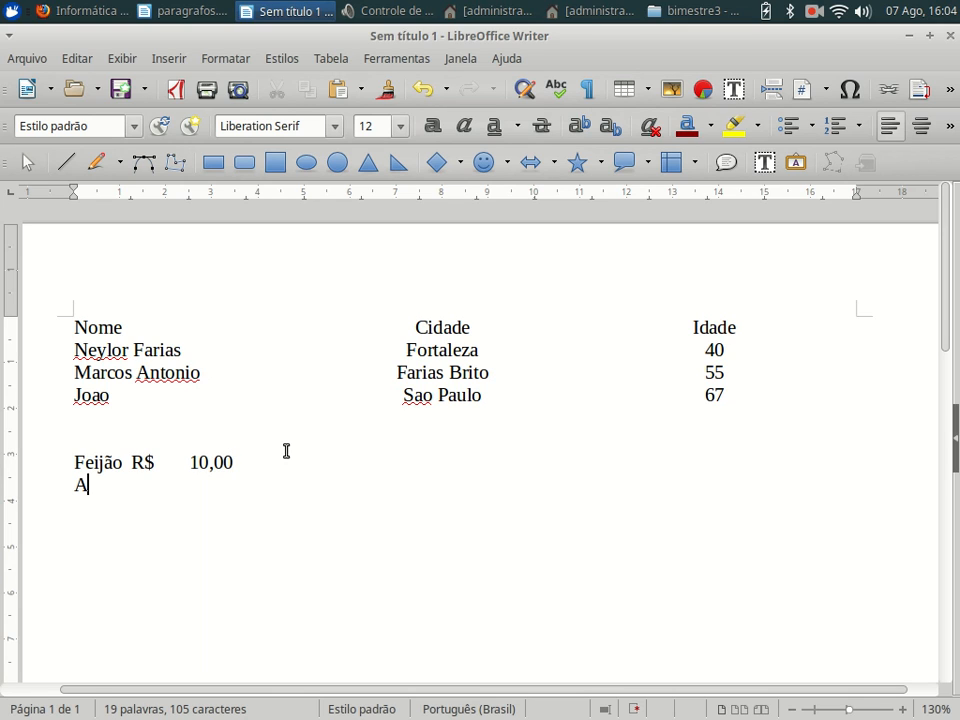
text(cuçar)
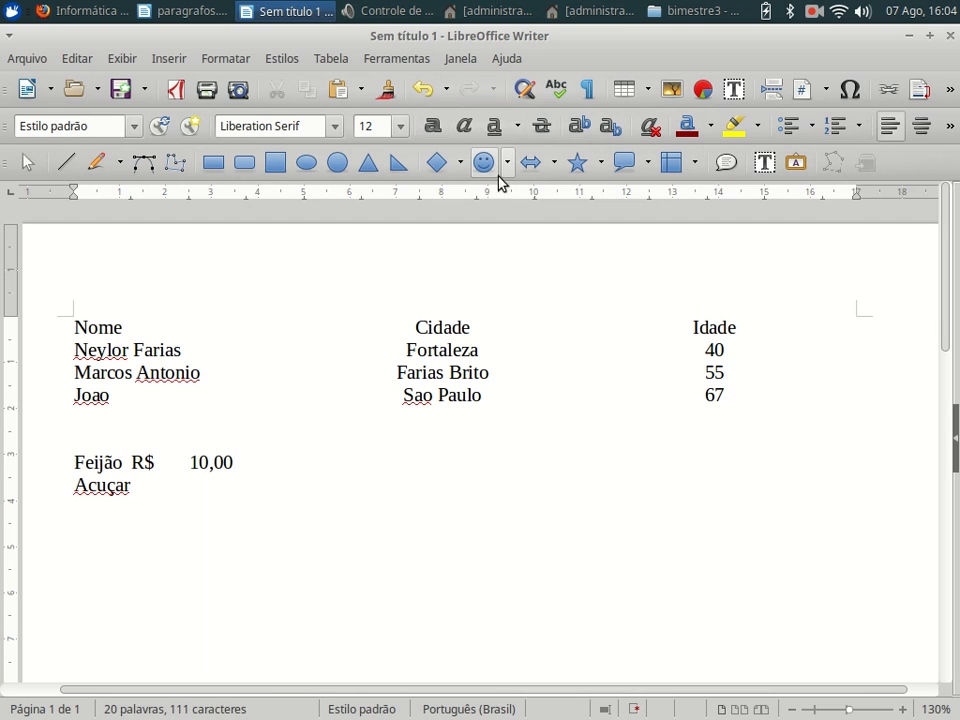
text(R)
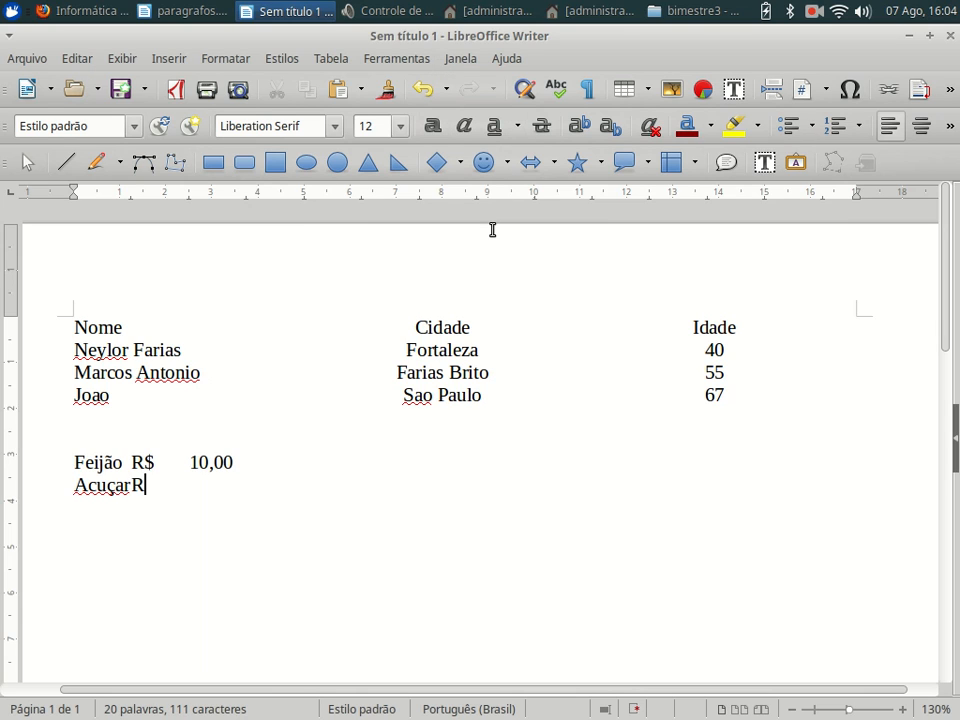
text($)
text(5)
text(,00)
text(arinha)
text(R$)
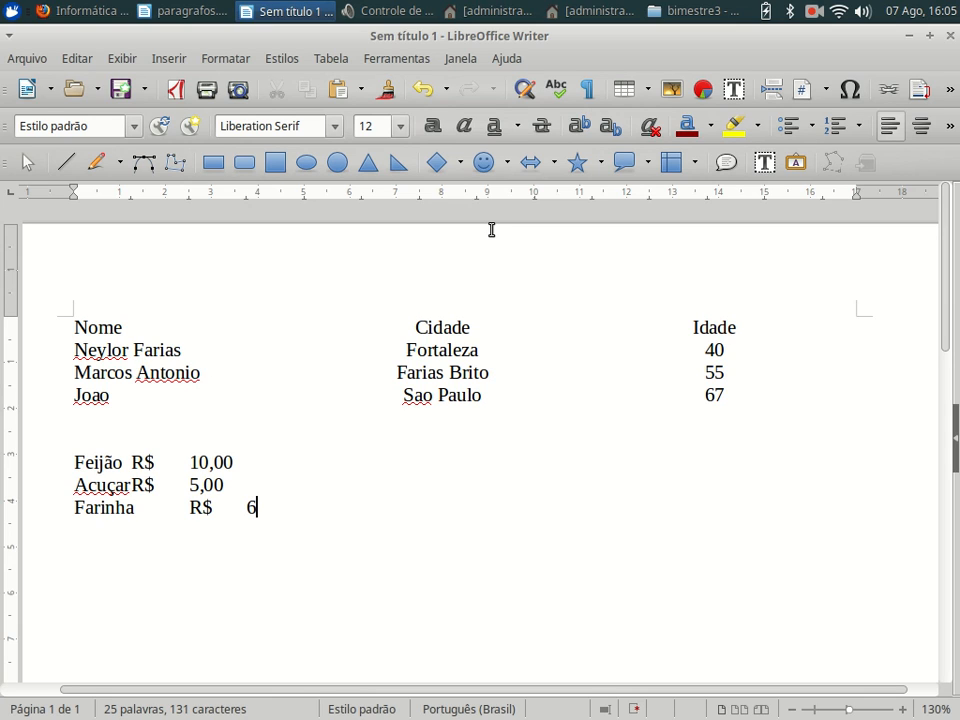
- Finish the last price and select the three price lines
text(0)
click(162, 433)
drag(68, 455, 290, 510)
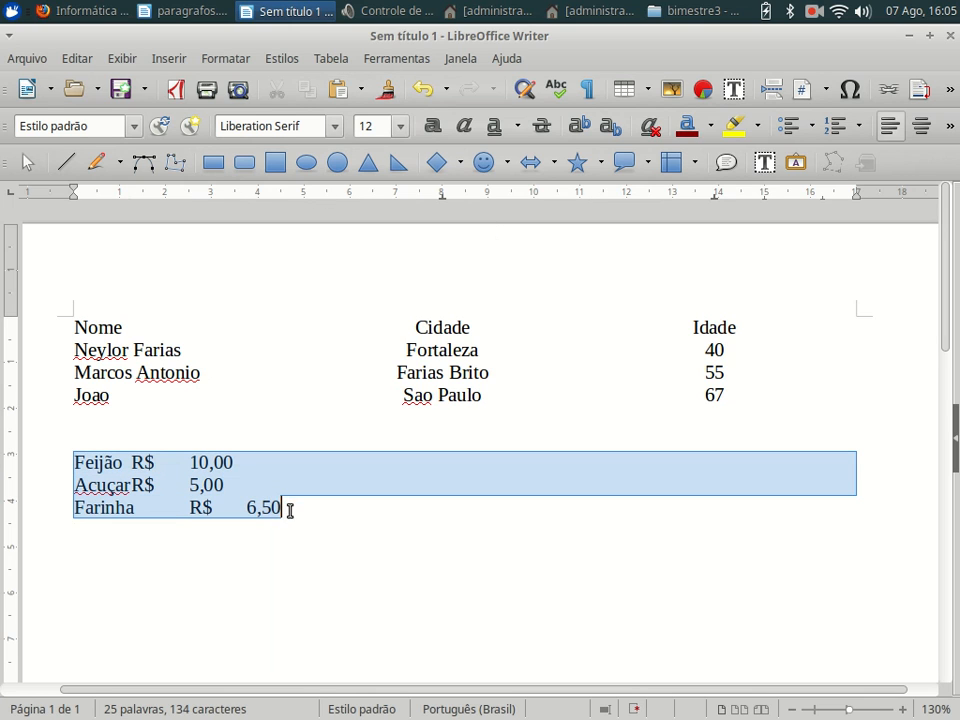
click(588, 91)
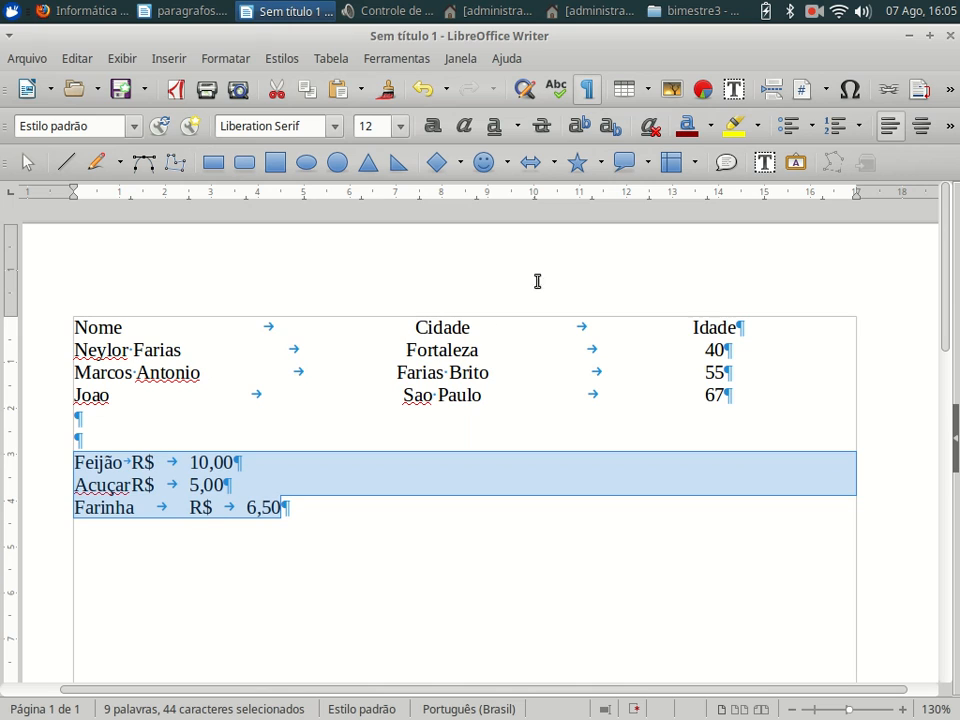
click(586, 94)
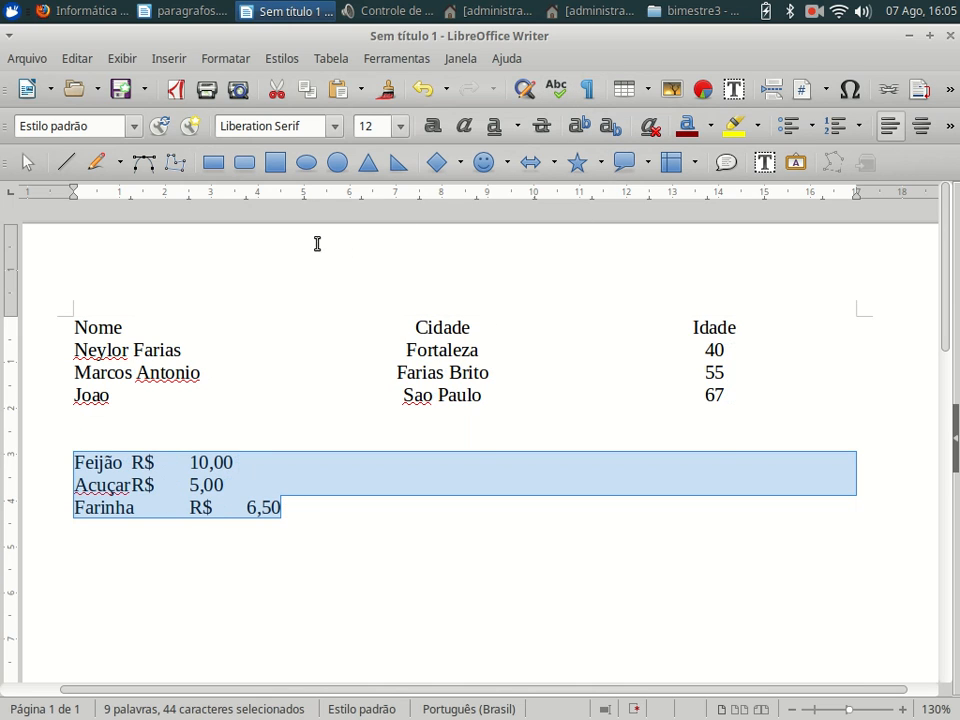
- Add left tab stops lining up R$ near 4.5 cm and the amounts near 6 cm
click(280, 196)
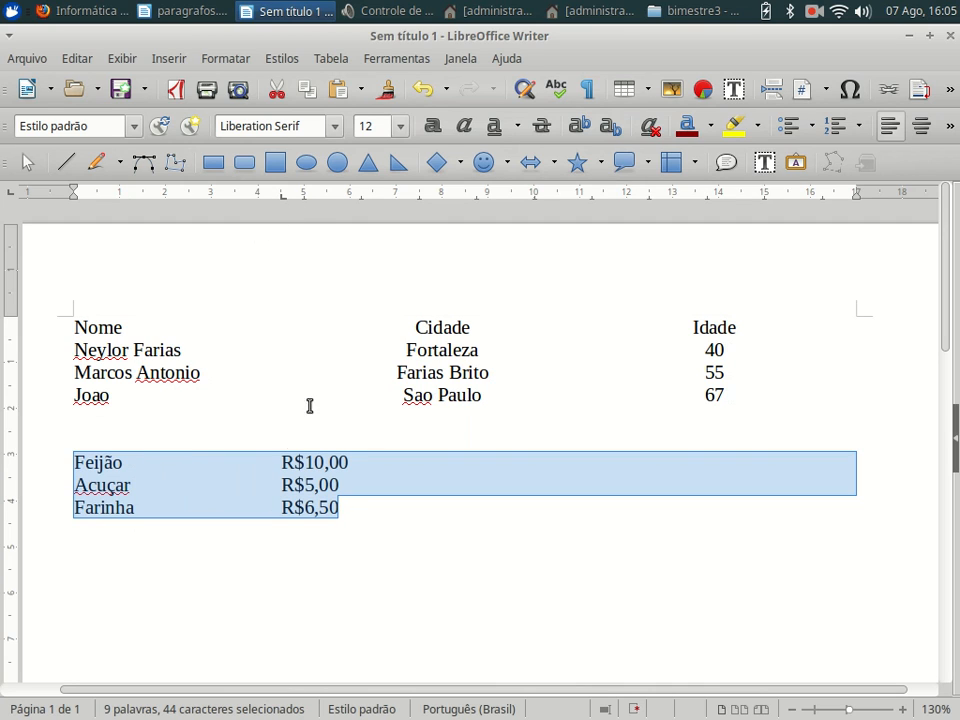
click(426, 198)
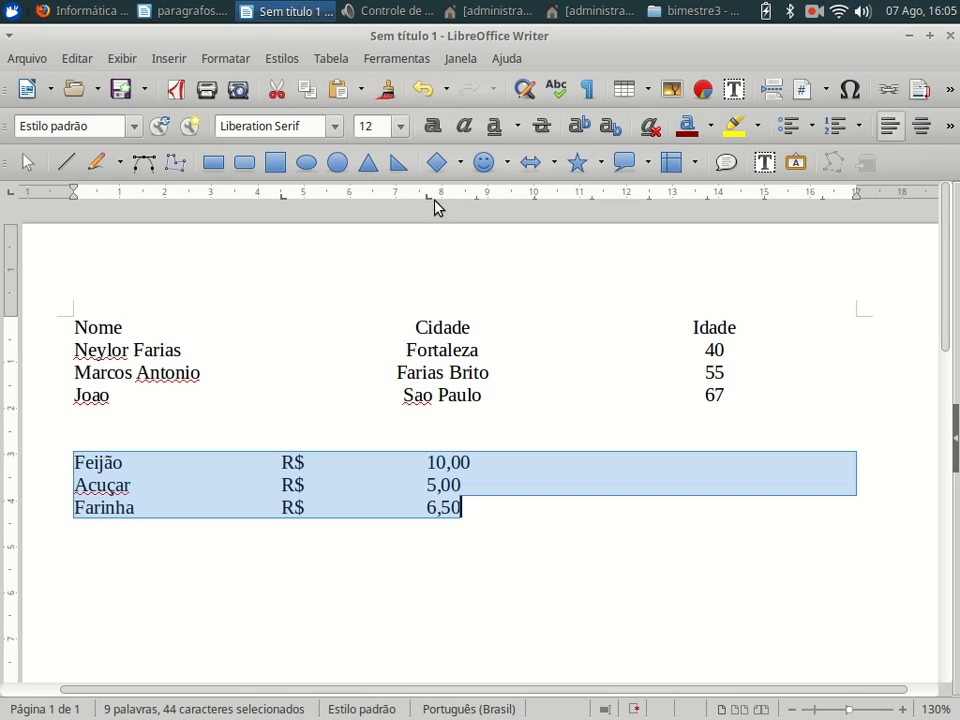
drag(428, 197, 320, 213)
click(354, 197)
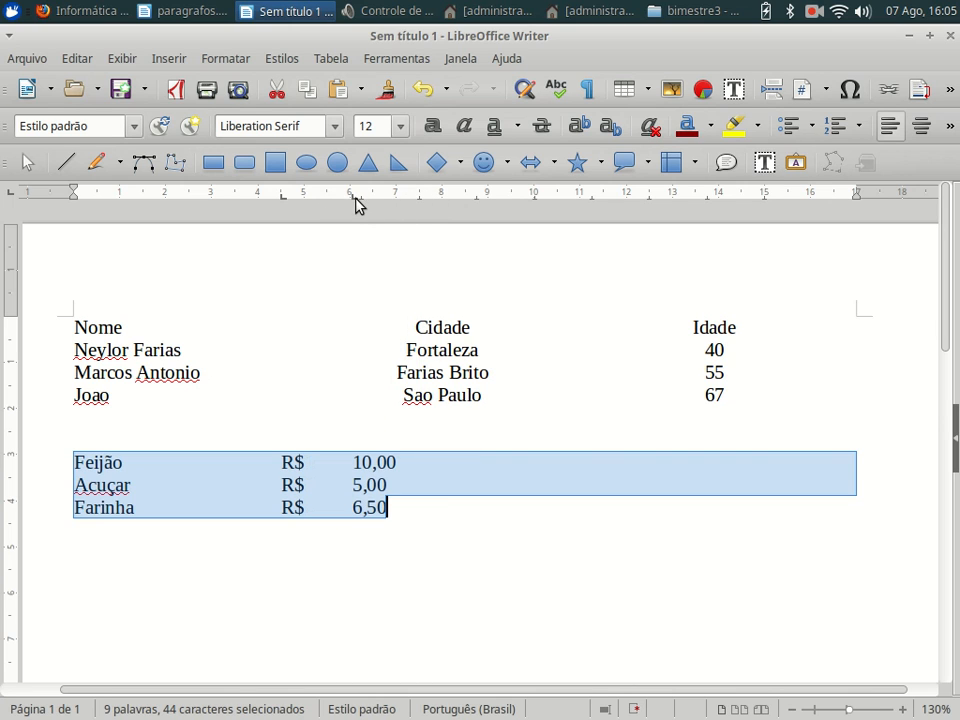
drag(354, 205, 341, 204)
- Trim the Acuçar price from 5,00 down to just 5
click(388, 486)
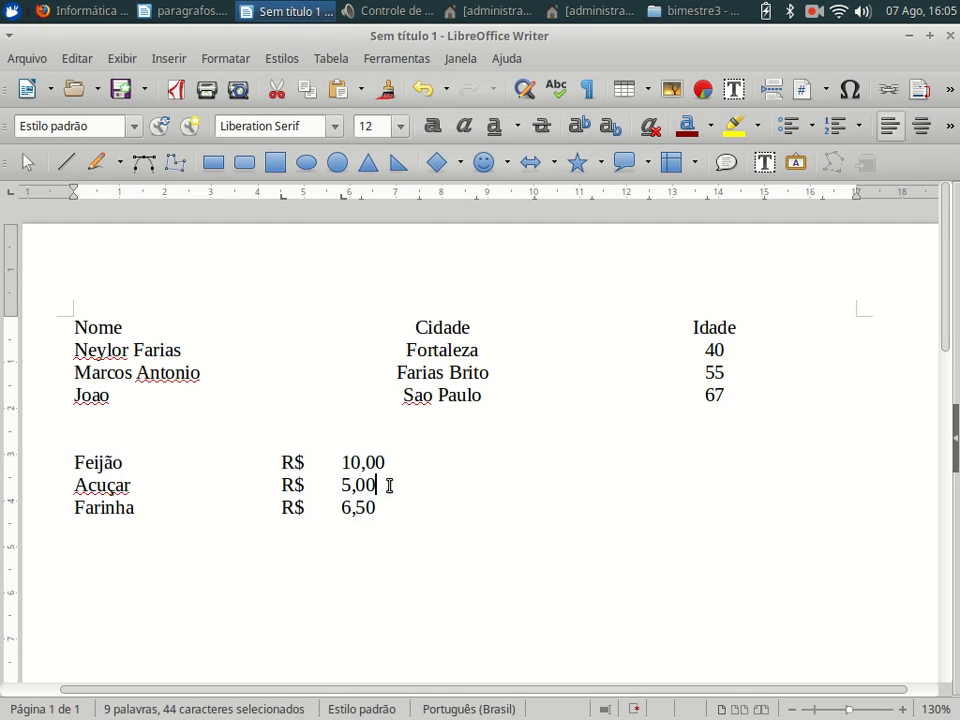
key(BackSpace)
key(BackSpace)
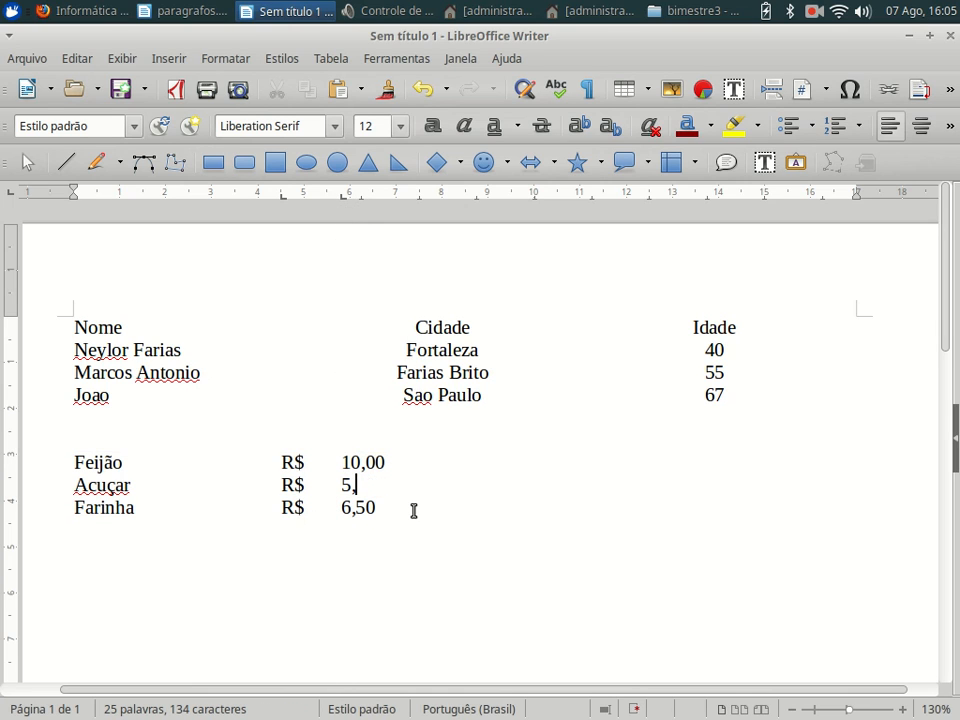
key(BackSpace)
- Change the Feijão price from 10,00 to 100,00 by adding a zero
click(414, 511)
drag(376, 510, 73, 461)
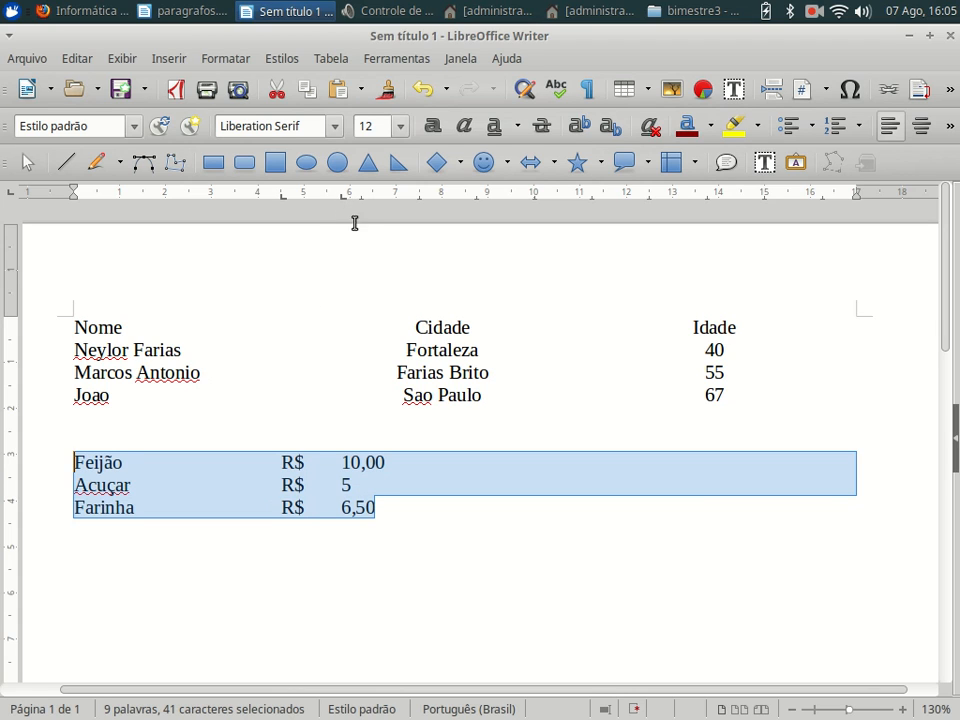
click(365, 486)
drag(391, 513, 358, 471)
click(369, 476)
click(372, 470)
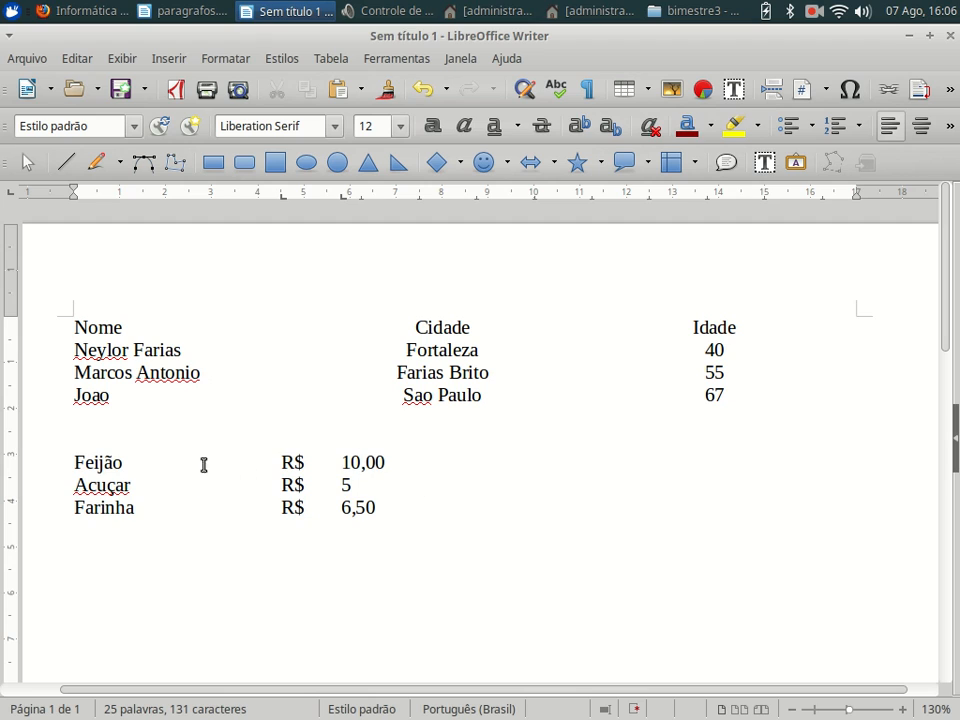
text(00,0)
- Make the three price lines' tab stop a decimal tab and fine-tune its ruler position
click(405, 504)
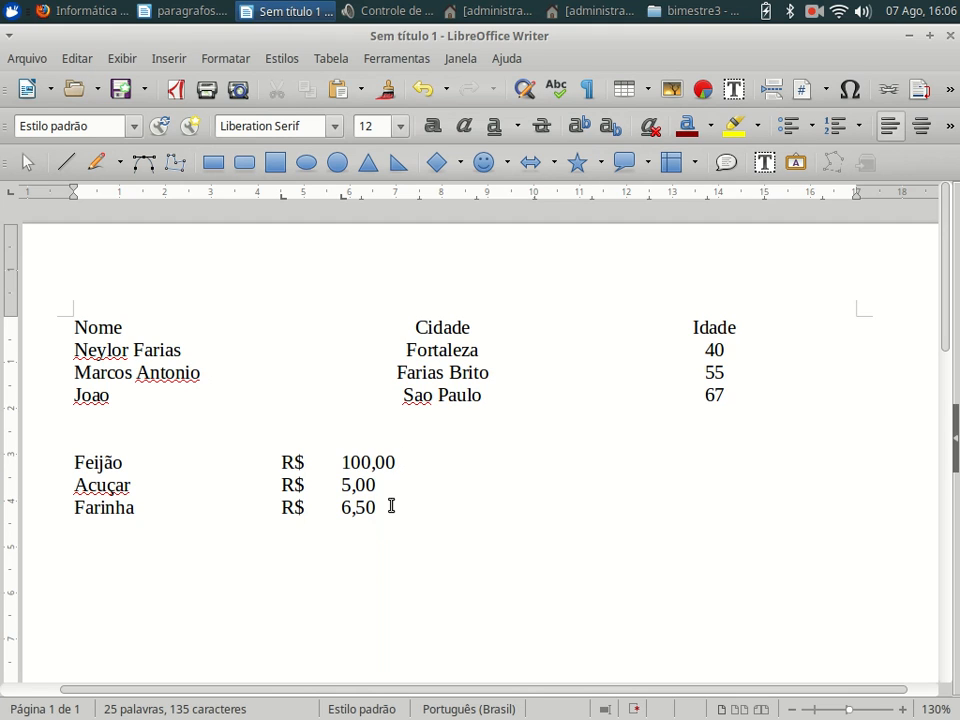
drag(383, 508, 38, 459)
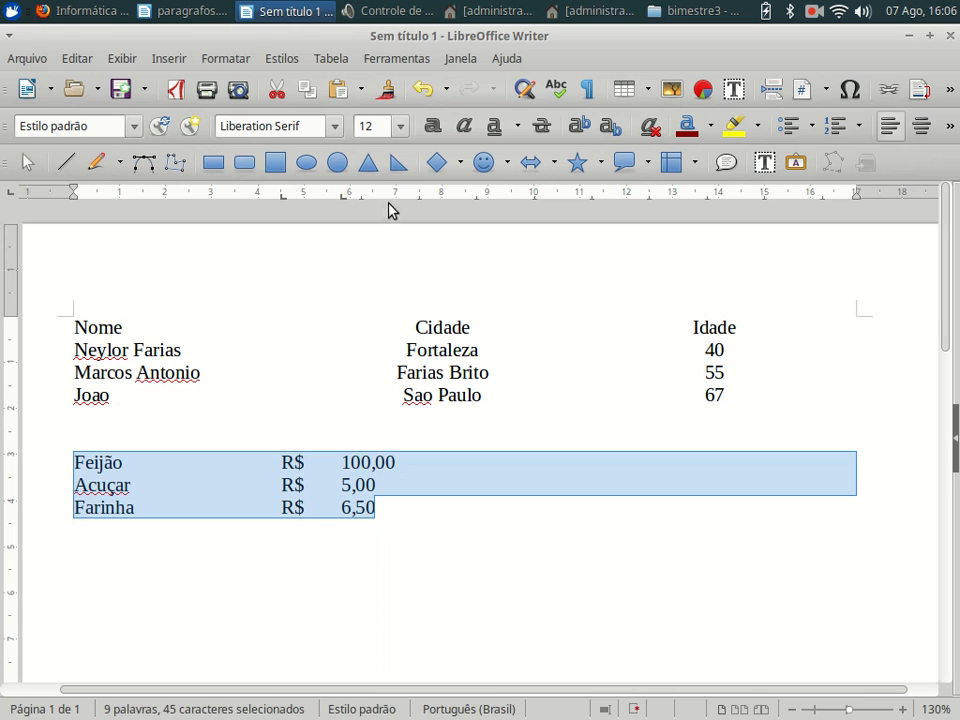
right_click(341, 201)
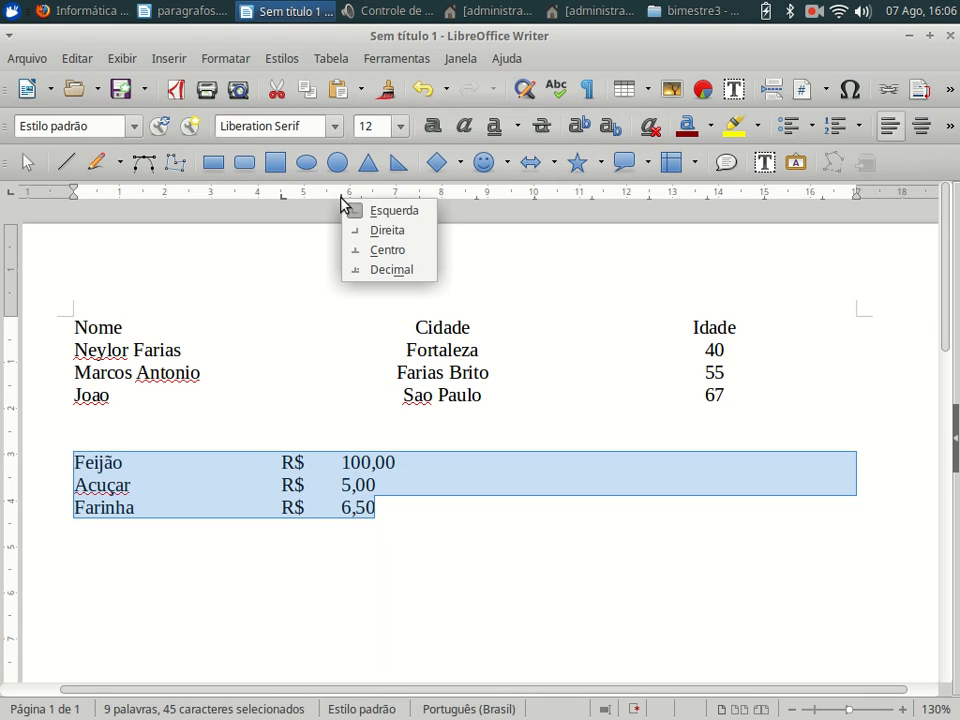
click(389, 269)
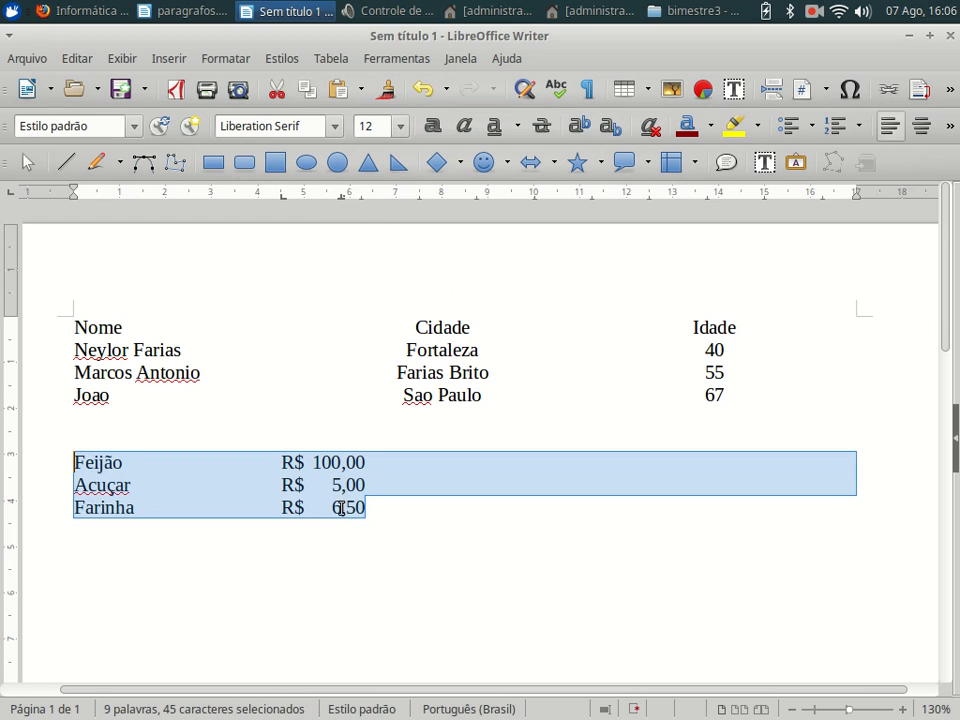
drag(341, 197, 373, 193)
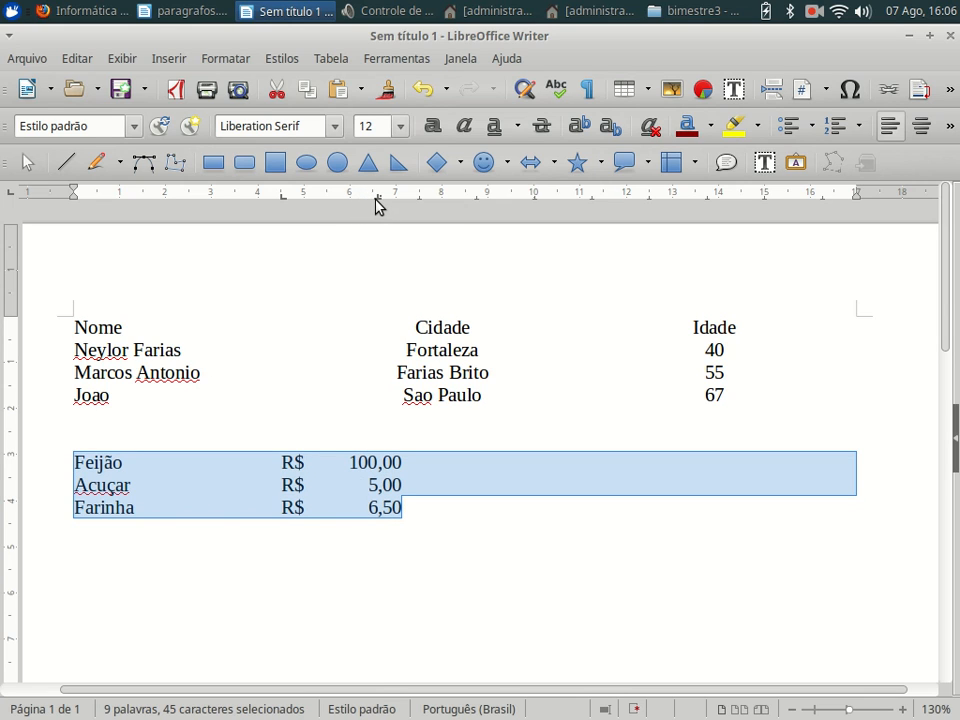
drag(377, 196, 346, 196)
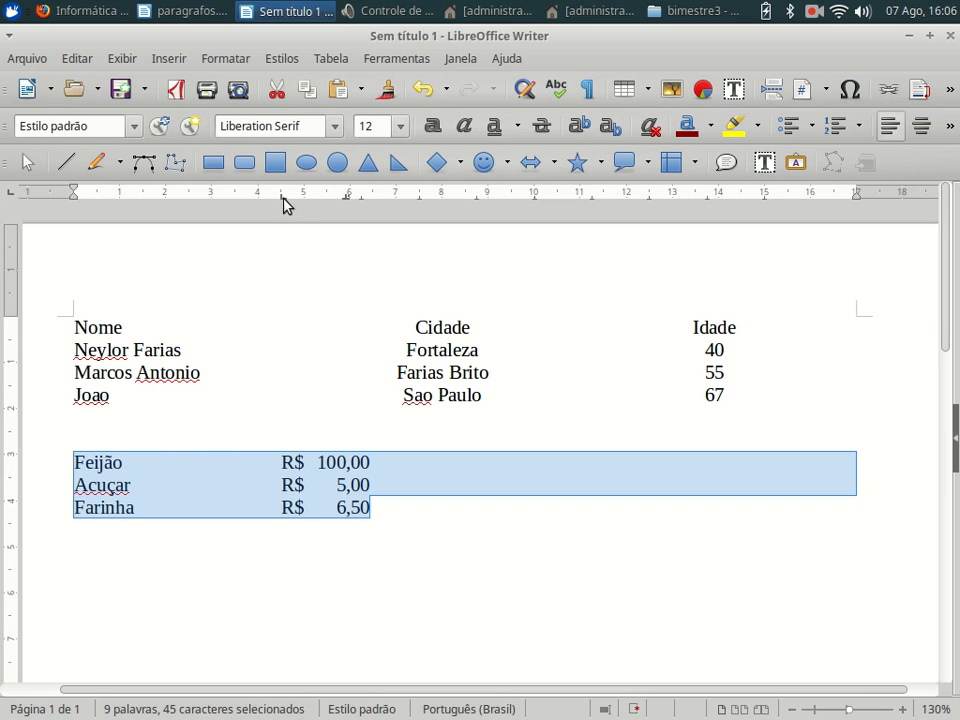
- Reselect all three price lines from Feijão to the last amount
click(127, 468)
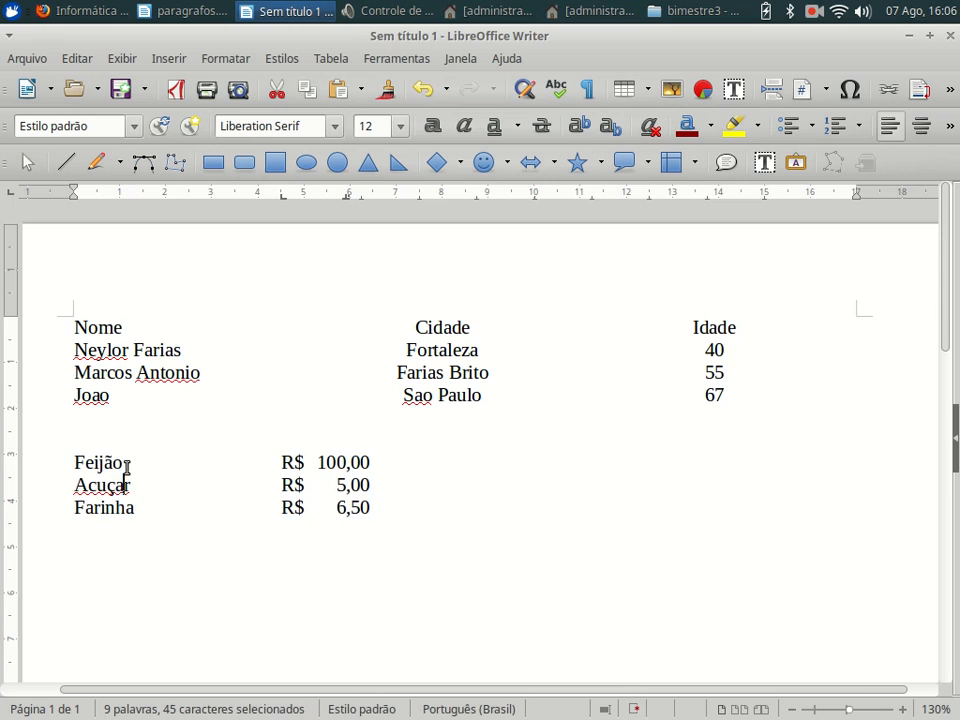
drag(62, 456, 418, 519)
click(956, 460)
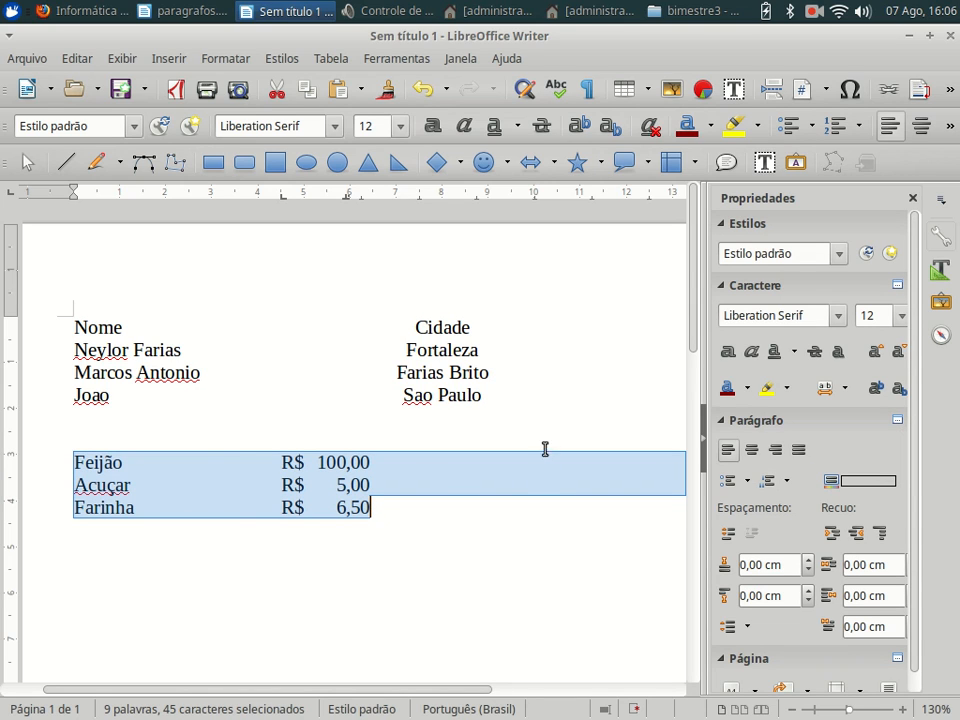
- Bring up the Paragraph dialog's Tabs page for the price lines, positioned beside the list
right_click(523, 473)
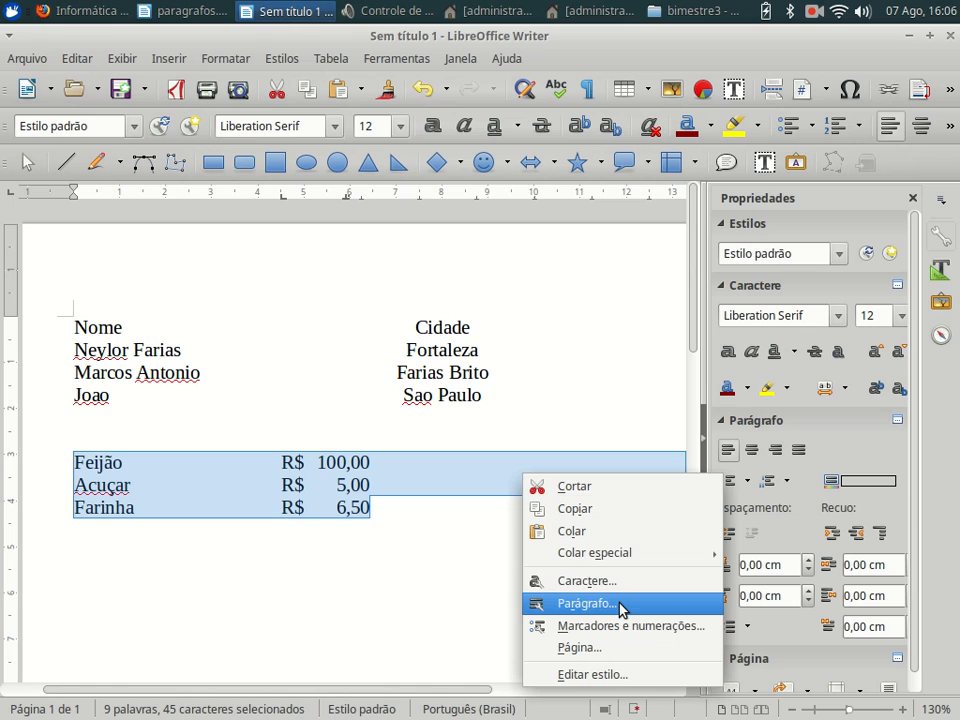
click(620, 606)
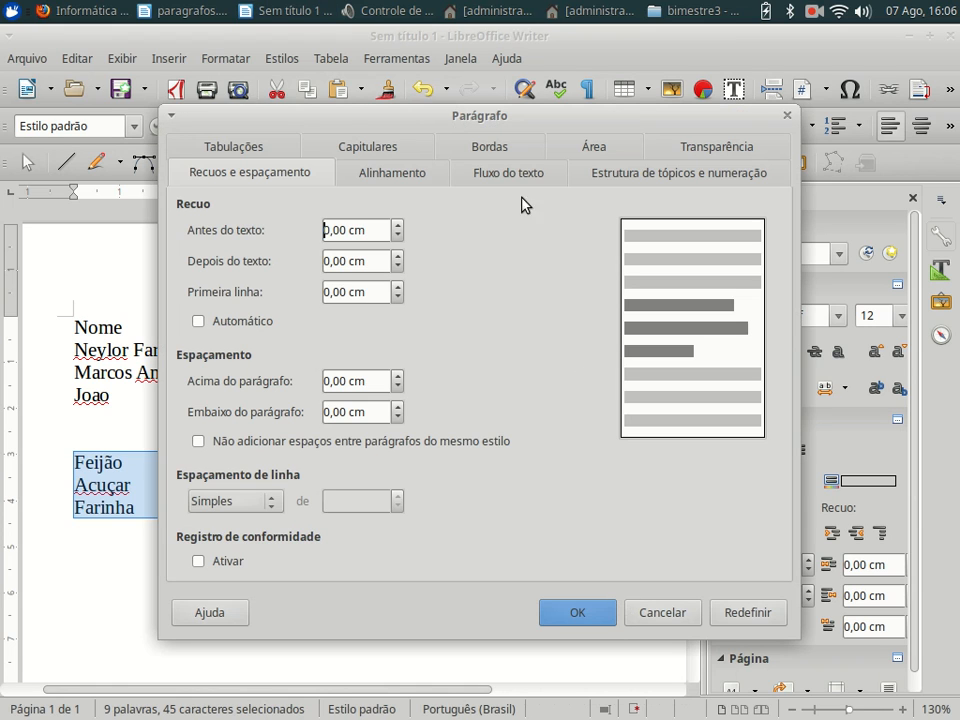
drag(307, 120, 636, 122)
drag(692, 108, 340, 90)
click(322, 108)
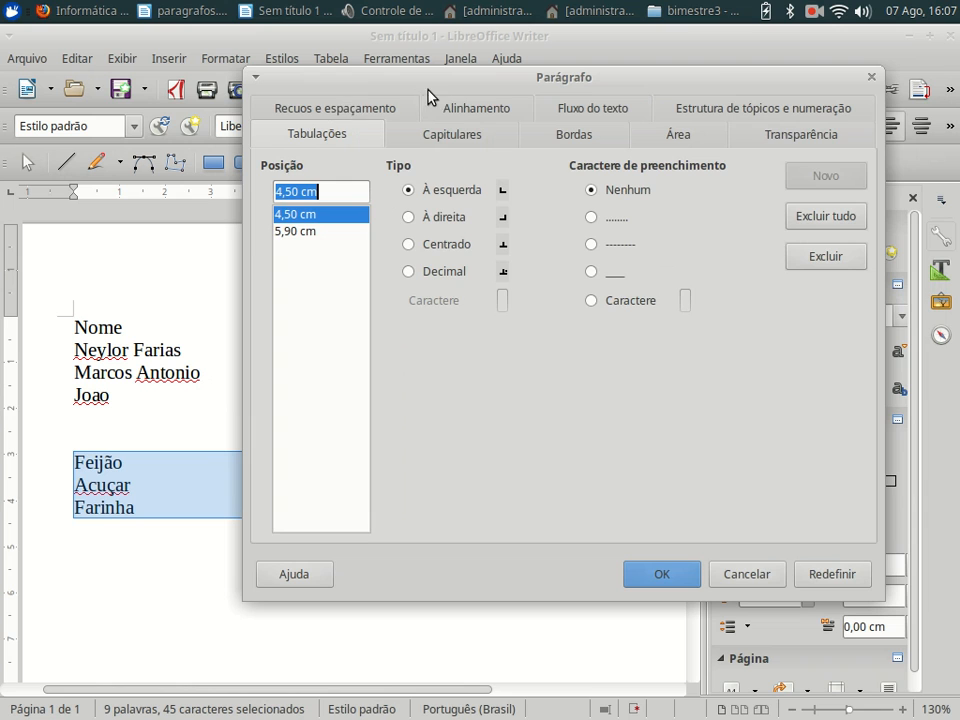
drag(445, 88, 545, 219)
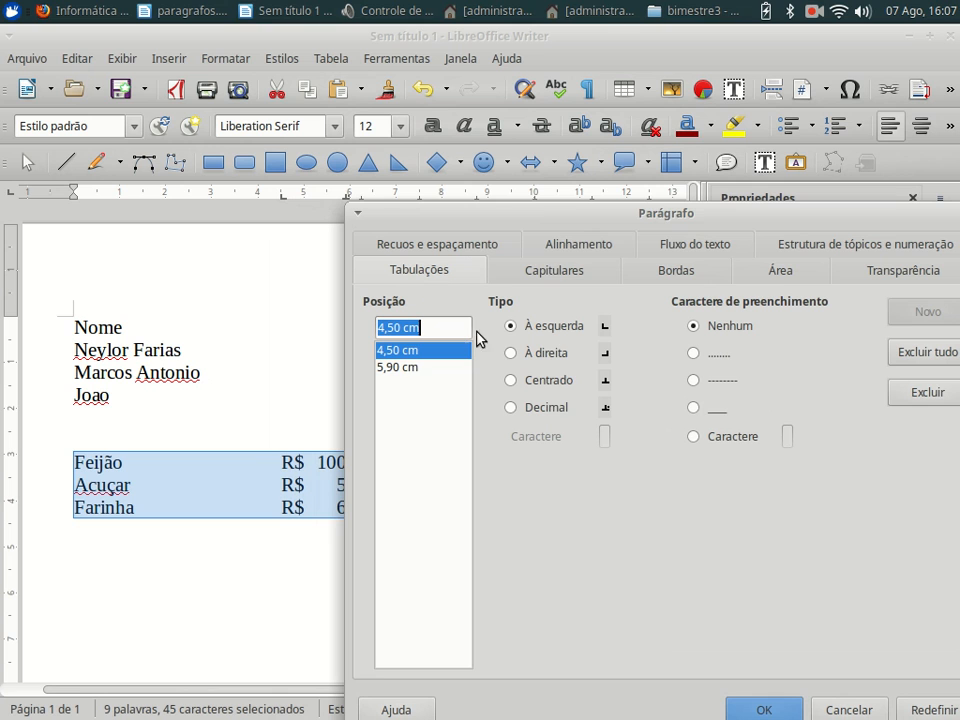
drag(628, 214, 428, 154)
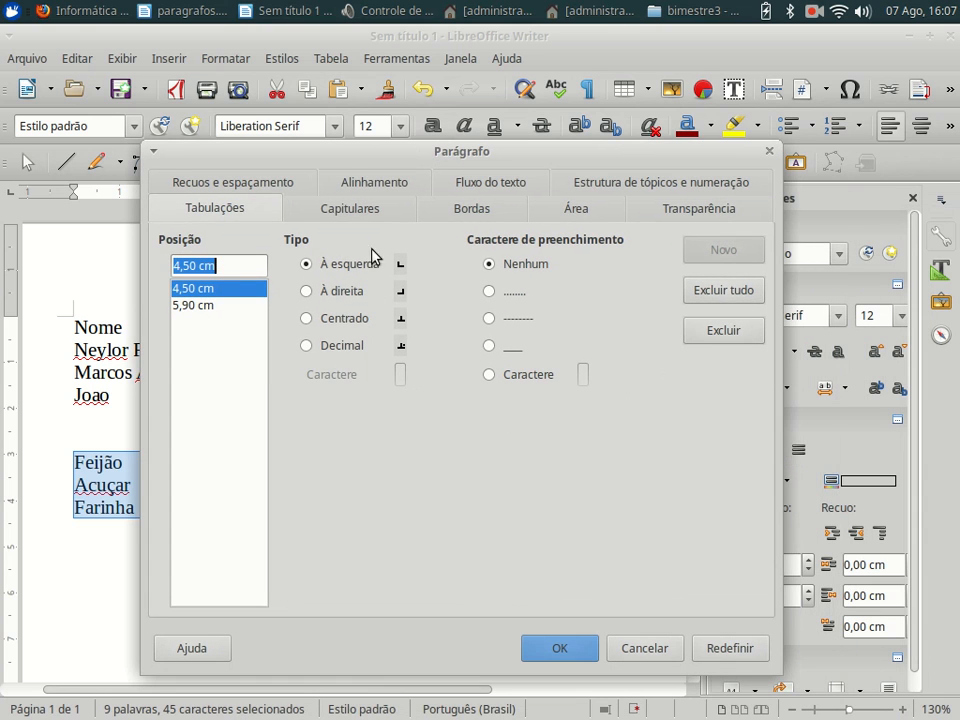
drag(448, 154, 451, 238)
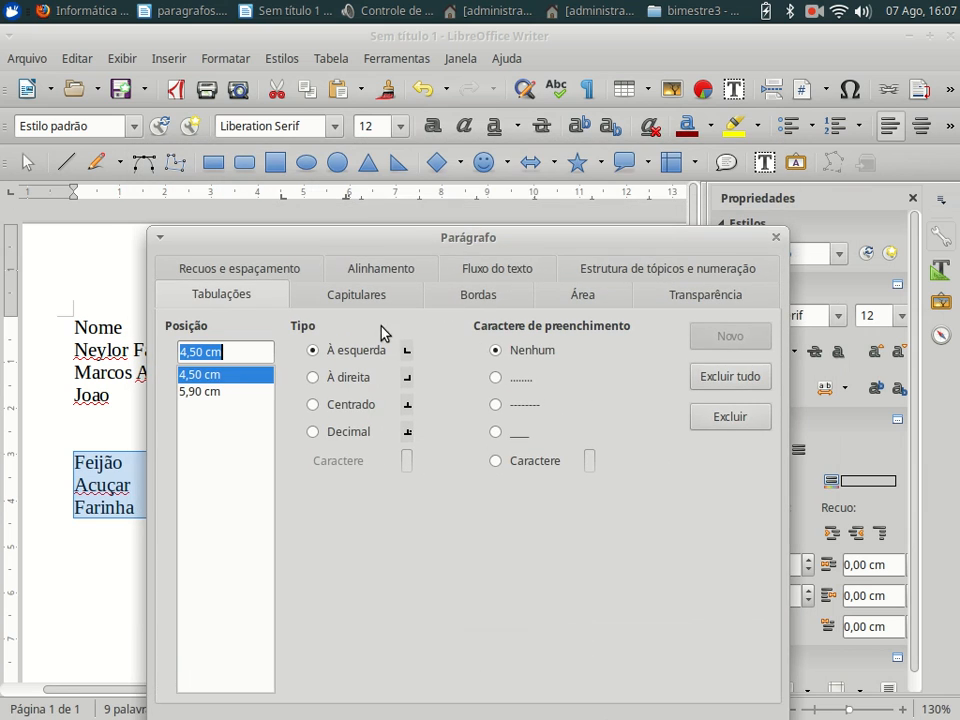
- Set the 5,90 cm tab stop to Decimal with a comma as its character
click(222, 392)
click(345, 432)
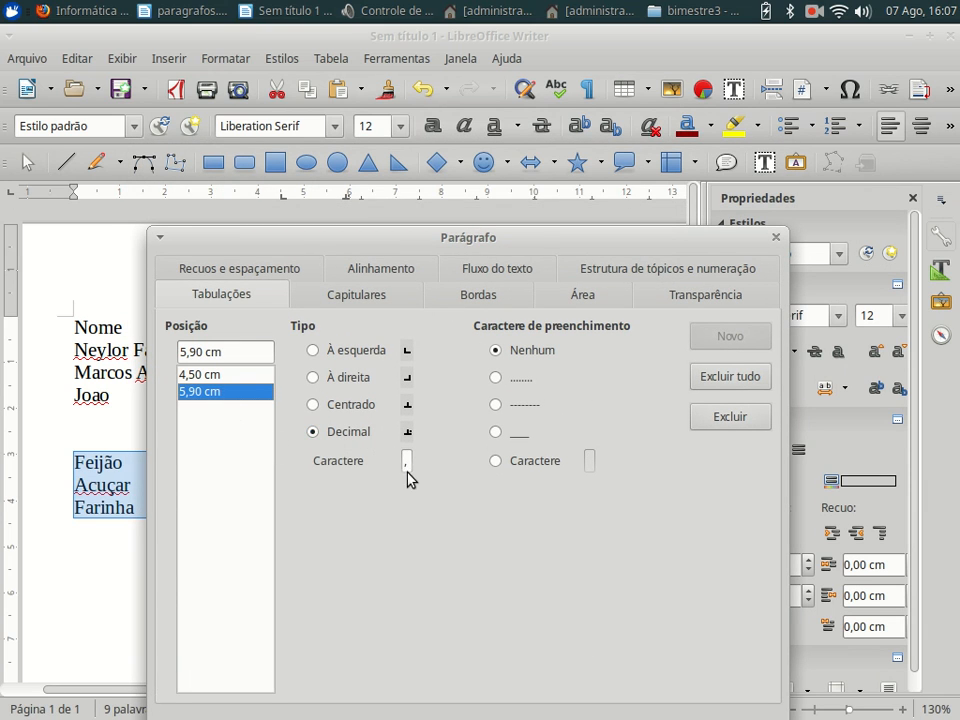
click(405, 462)
text(,)
double_click(406, 461)
- Give the 4,50 cm tab stop a dotted fill and apply the tab changes
click(238, 376)
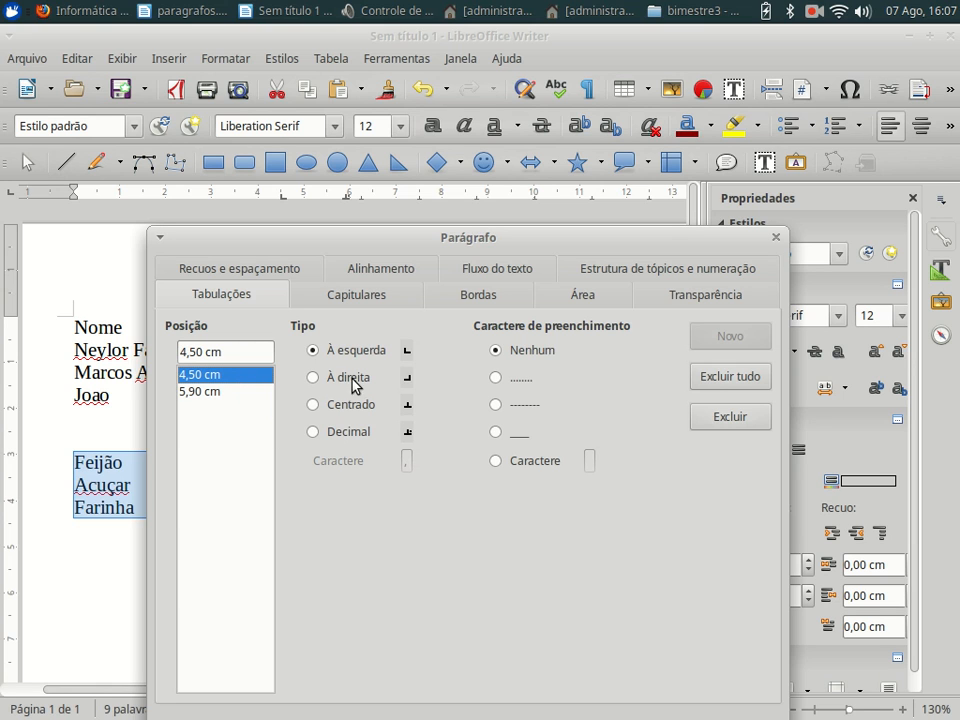
drag(518, 246, 620, 521)
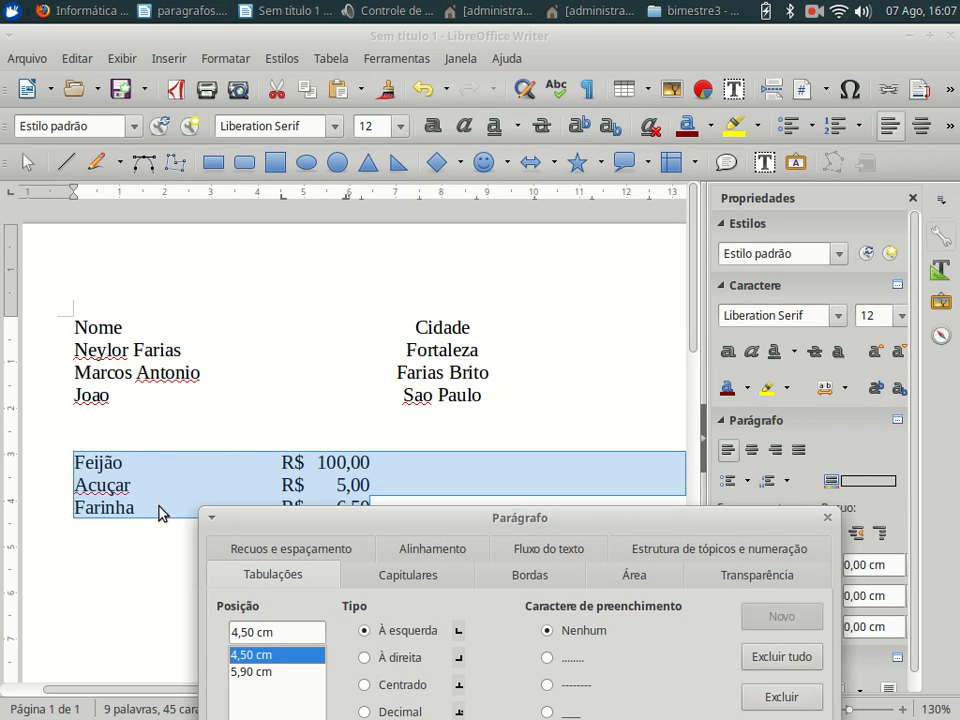
drag(407, 530, 514, 172)
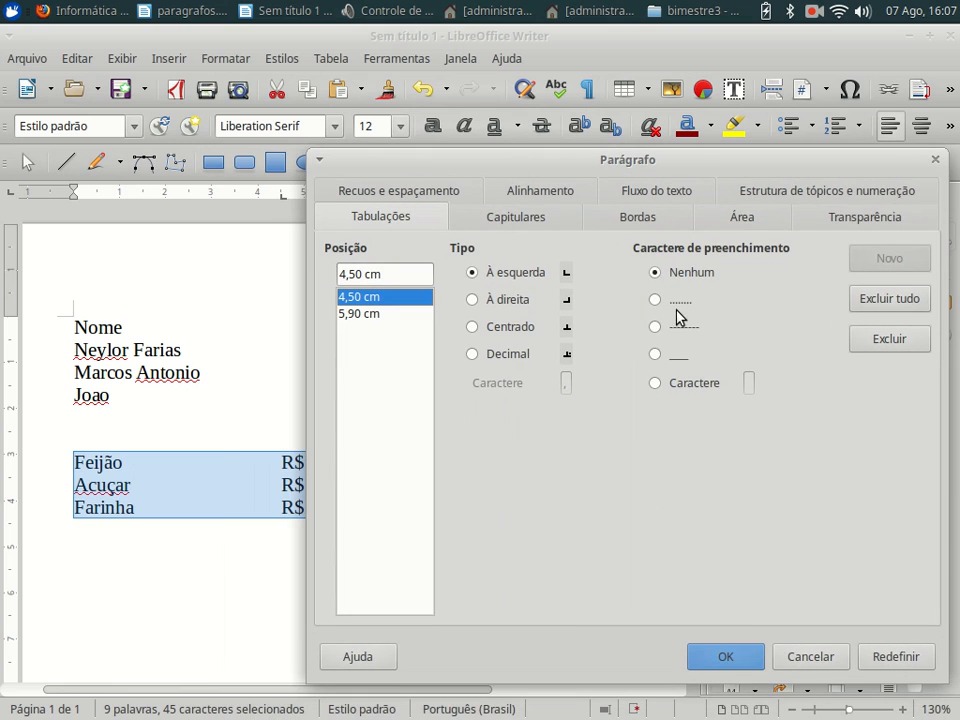
click(657, 303)
drag(670, 163, 731, 135)
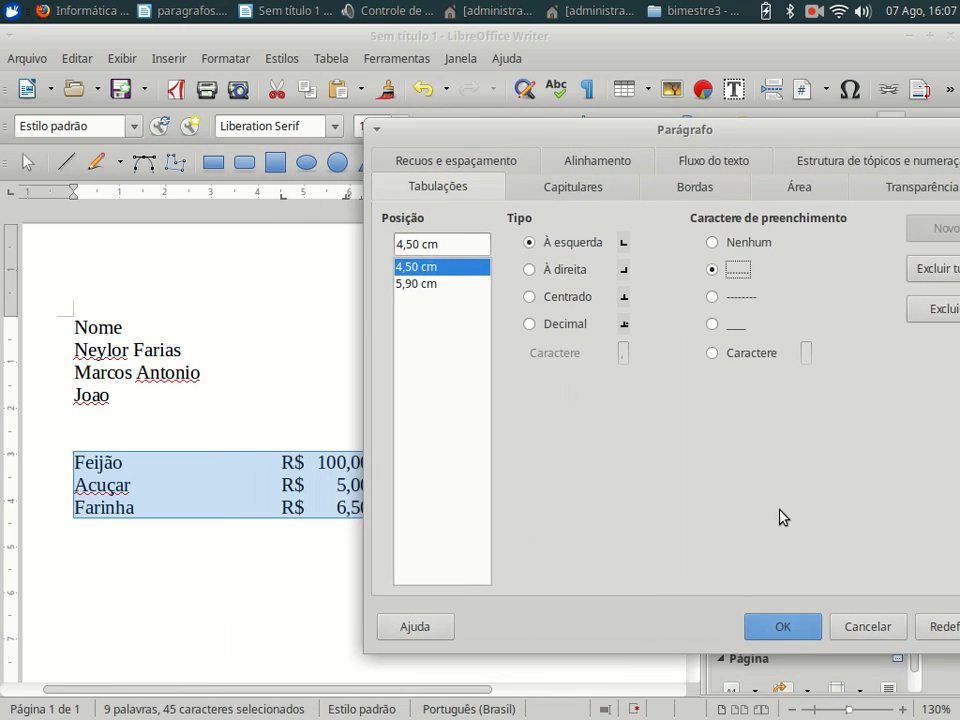
click(778, 630)
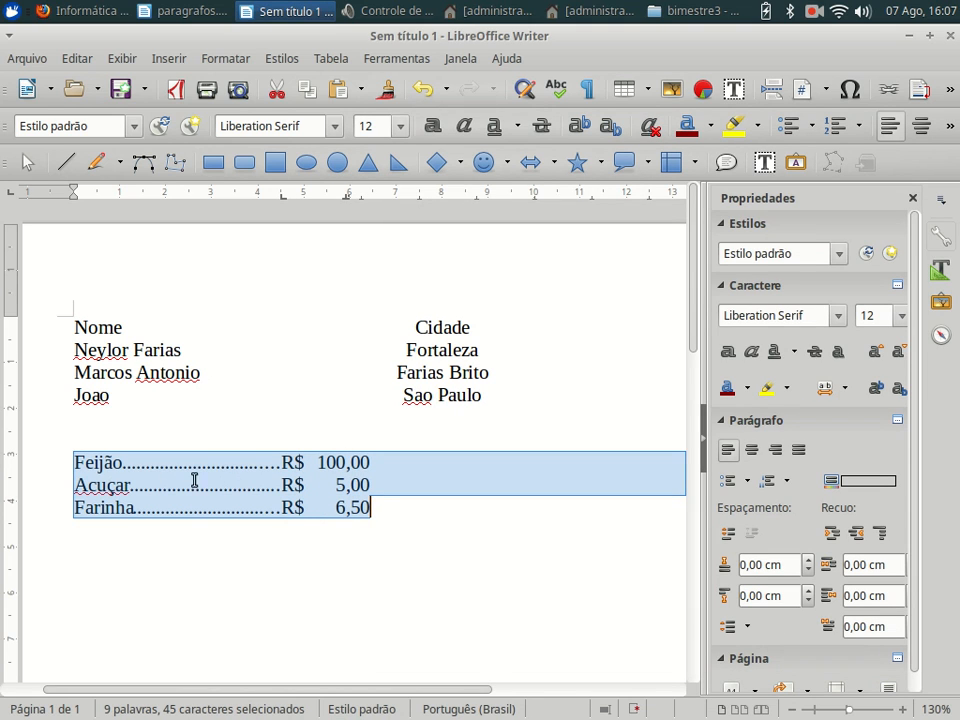
- Add 'Mulatinho' after Feijão, 'Mascavo' after Acuçar and 'e mandioca' after Farinha
click(308, 512)
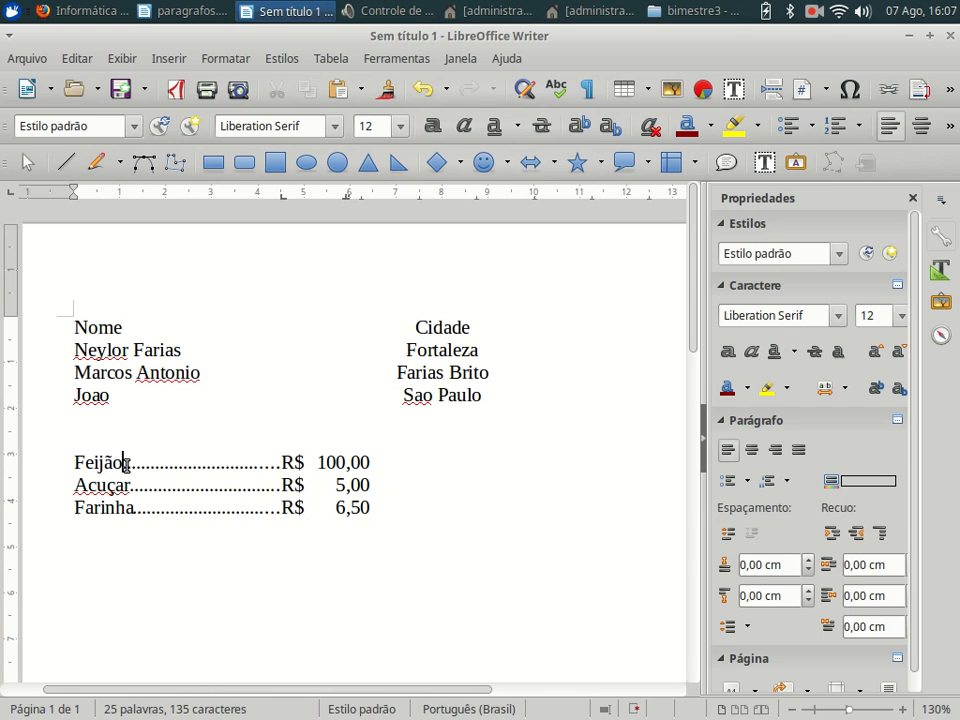
text(Mulatin)
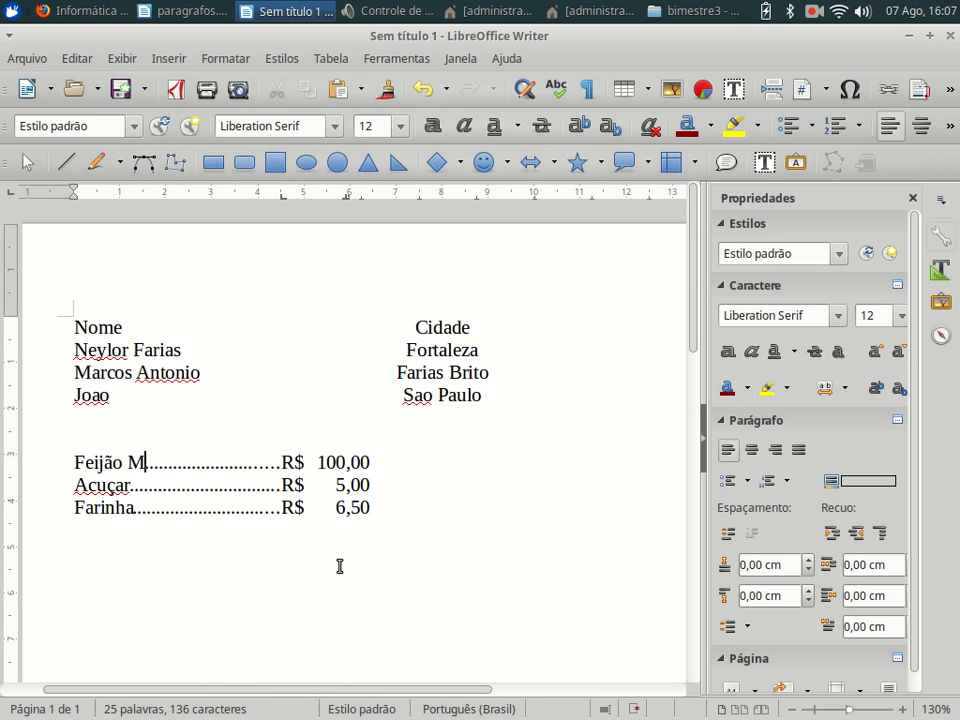
text(ho)
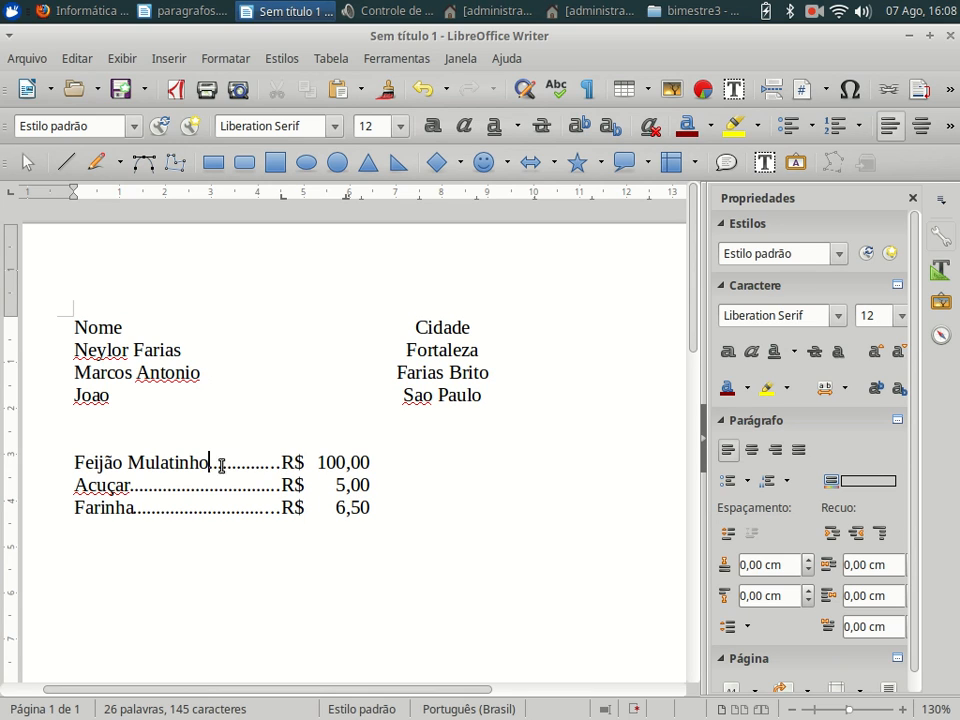
drag(221, 465, 276, 463)
click(111, 466)
click(127, 486)
text(Mascav)
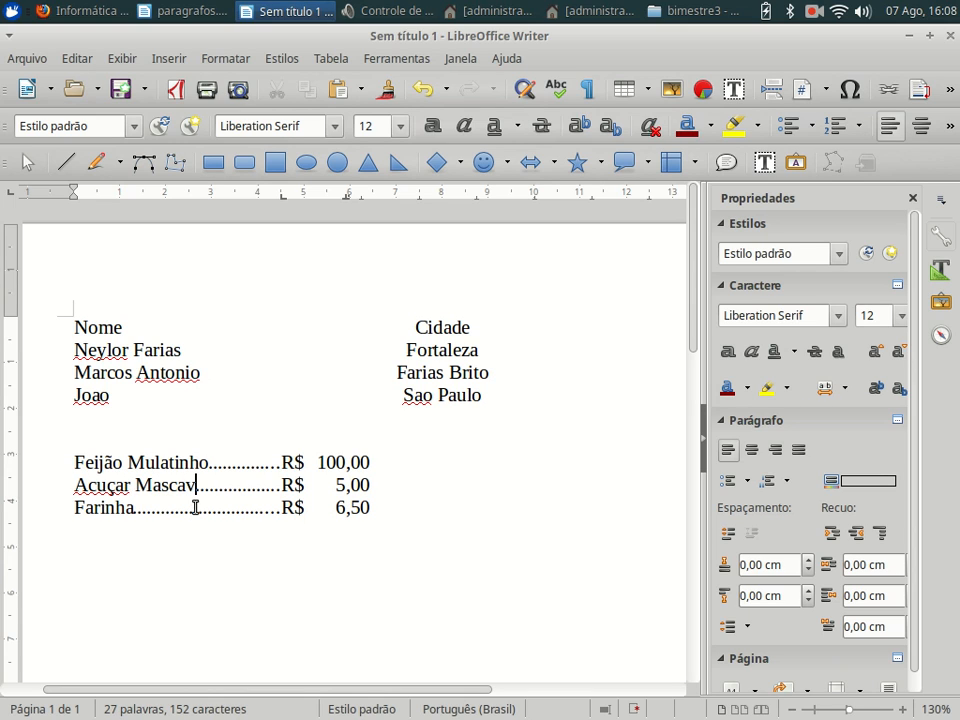
text(o)
click(137, 508)
text(e mandio)
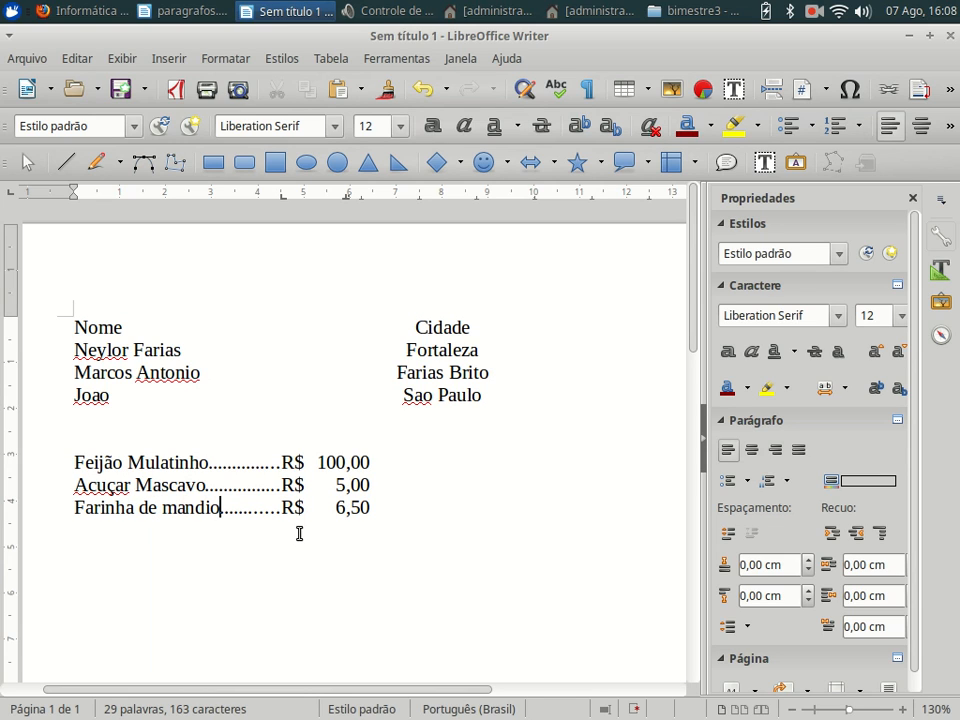
text(ca)
- Drag the R$ and price tab stops further right on the ruler for all three lines
drag(74, 462, 370, 507)
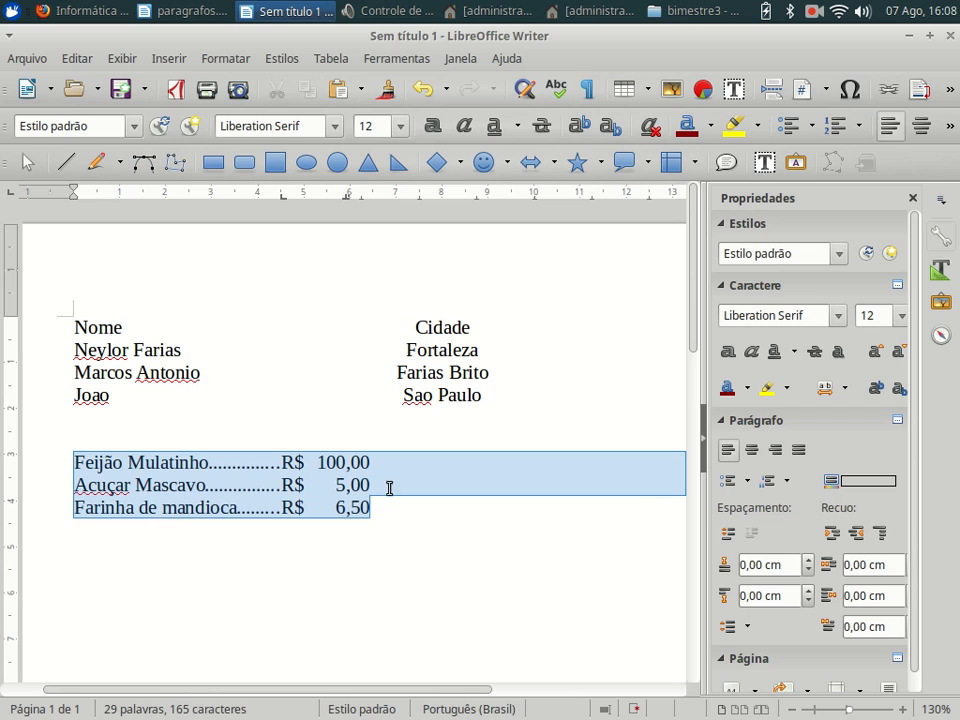
drag(304, 197, 336, 231)
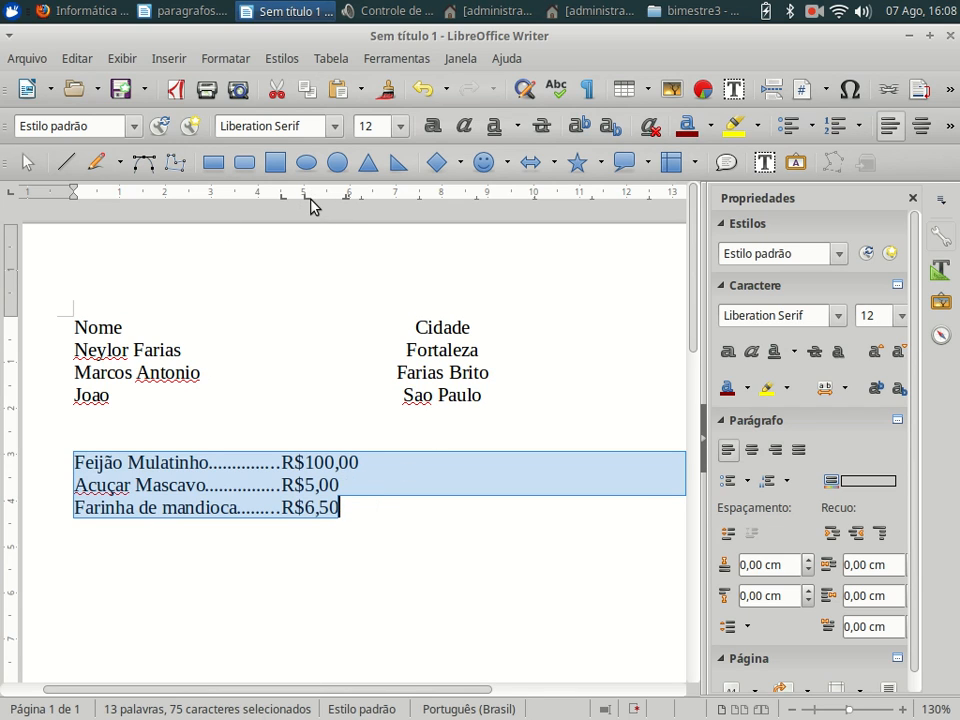
drag(306, 198, 380, 203)
drag(280, 199, 324, 201)
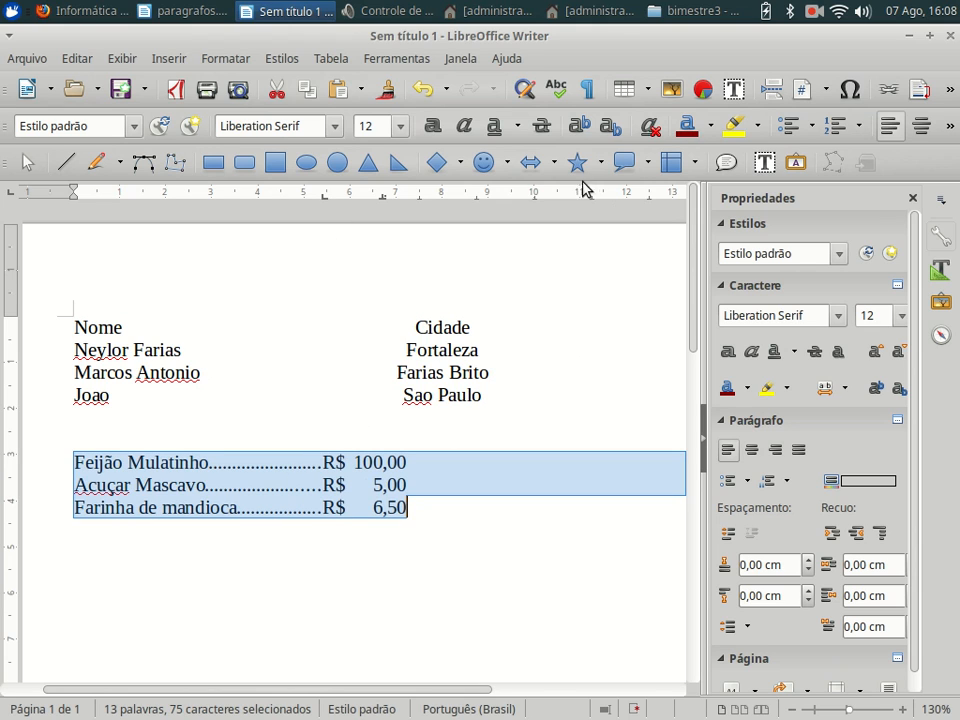
- Switch the leader fill to a custom asterisk (*) character
right_click(525, 475)
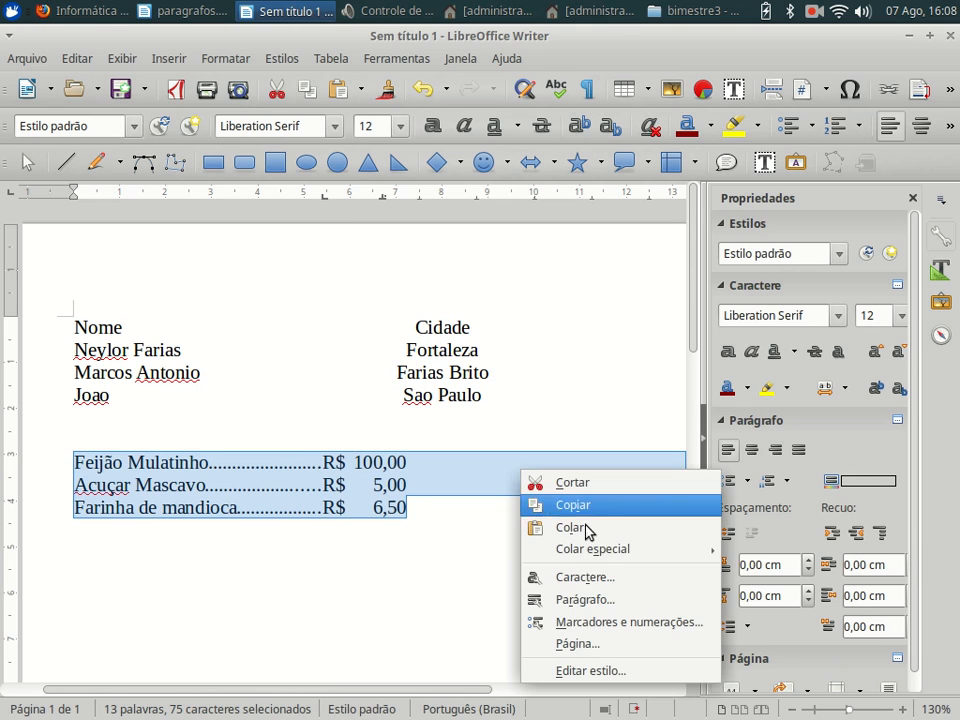
click(622, 601)
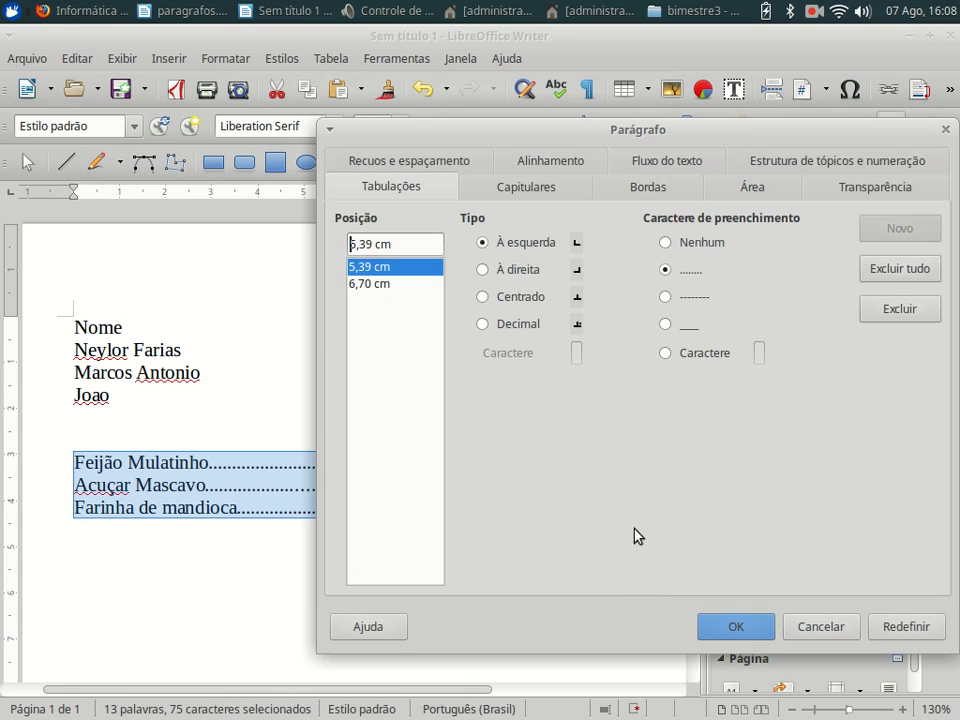
click(668, 271)
click(672, 353)
click(760, 353)
text(*)
click(753, 627)
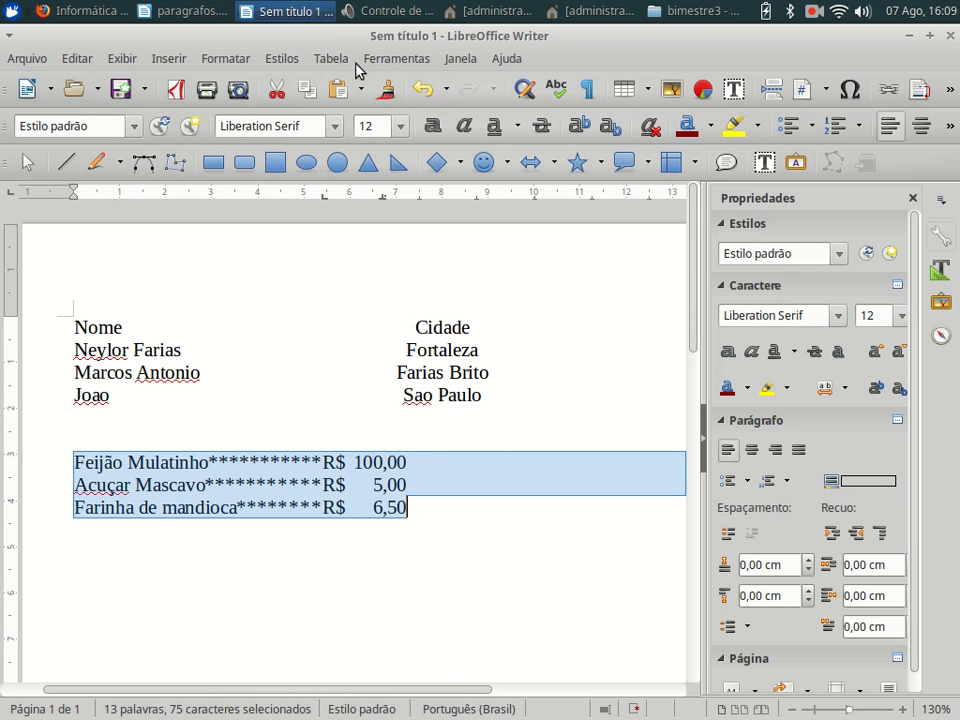
- Revert the leader fill from asterisks back to dots
right_click(373, 477)
click(454, 603)
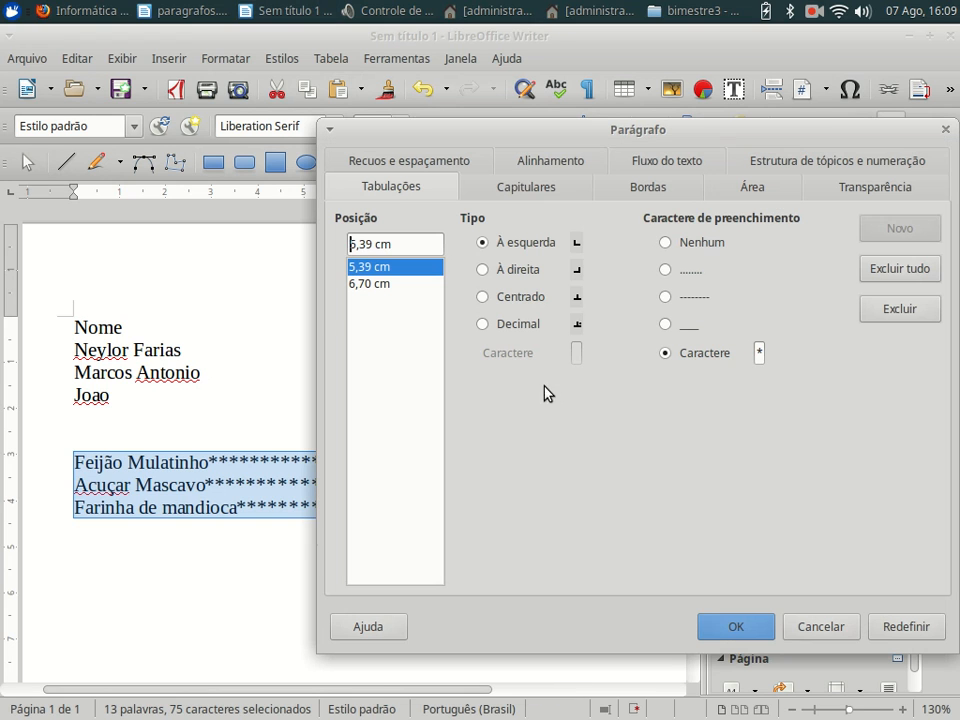
click(666, 271)
click(740, 626)
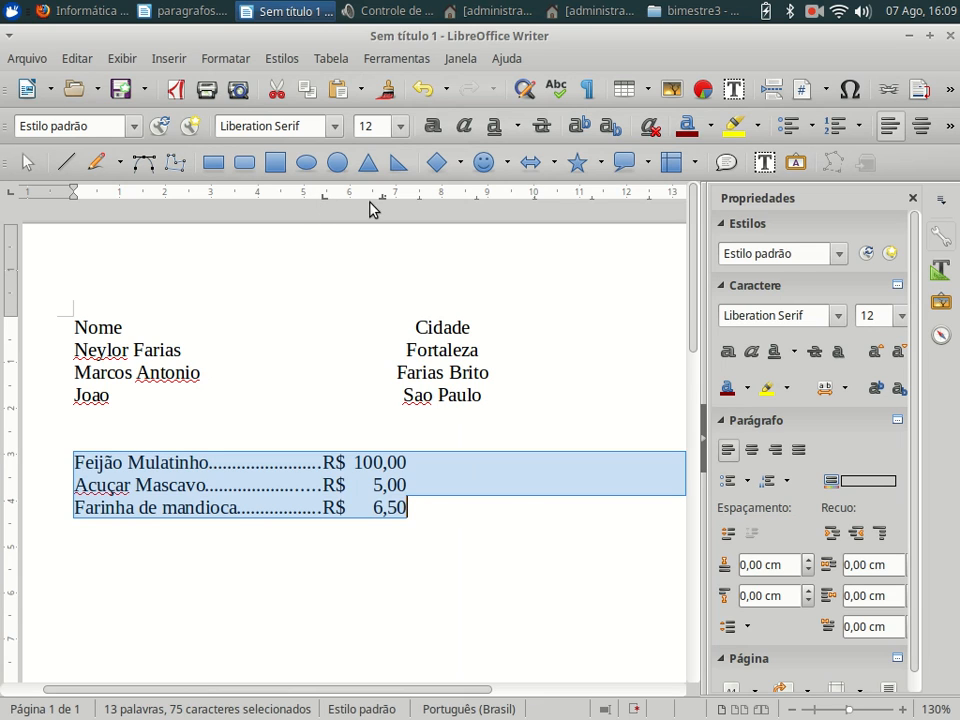
- Shift both the price and R$ tab stops further right for all three lines
drag(382, 196, 421, 200)
drag(325, 198, 357, 191)
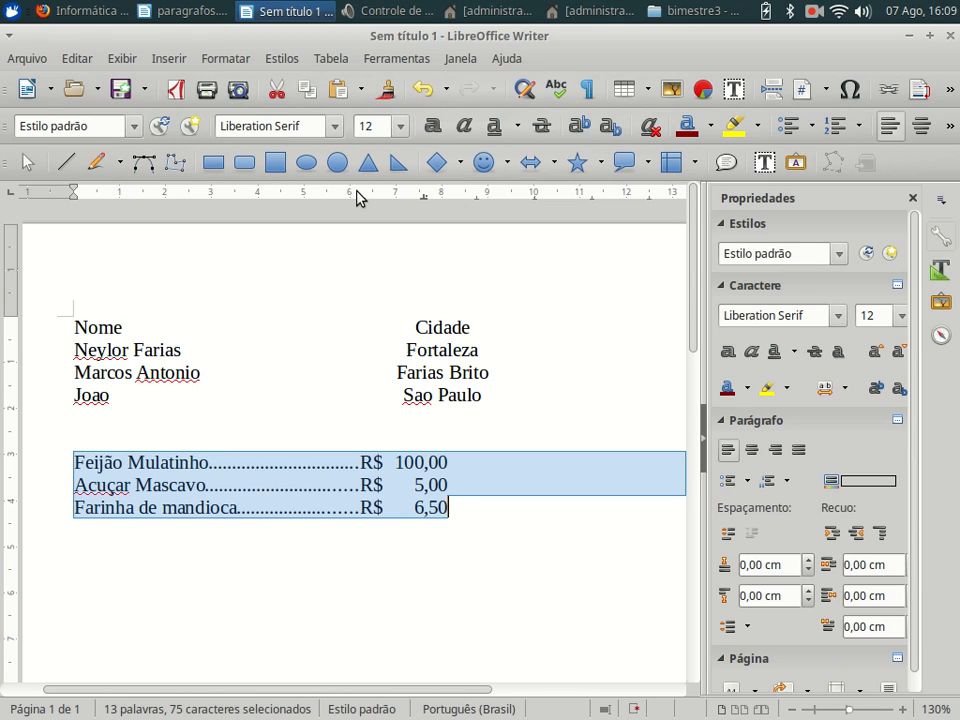
click(358, 513)
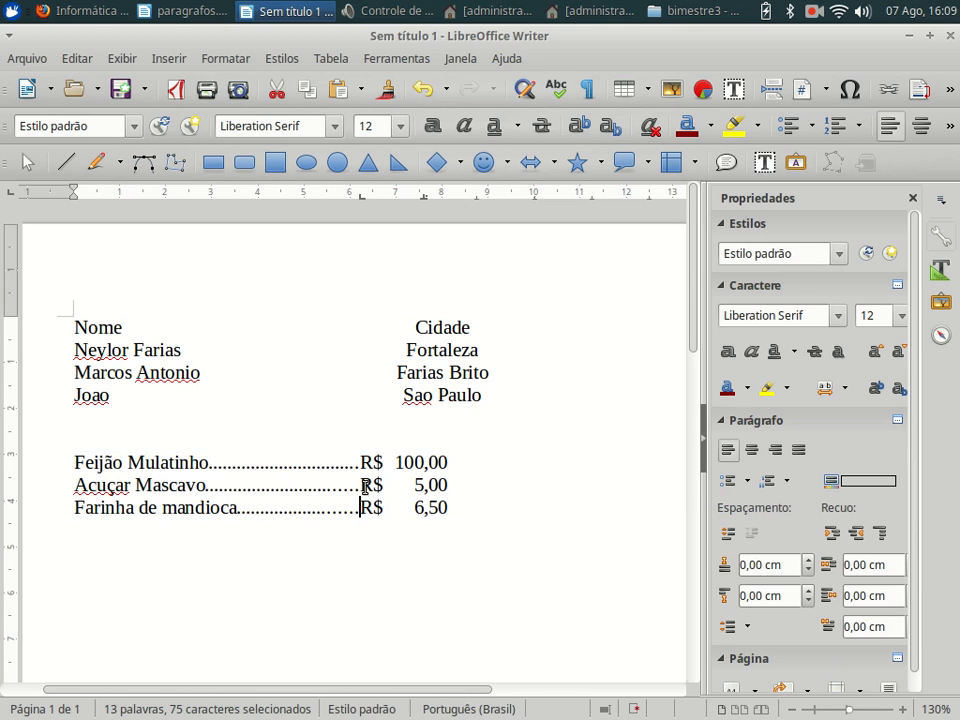
- On the Feijão and Acuçar lines, move R$ left and push the prices farther right
drag(446, 484, 66, 454)
drag(362, 200, 311, 206)
drag(429, 205, 489, 197)
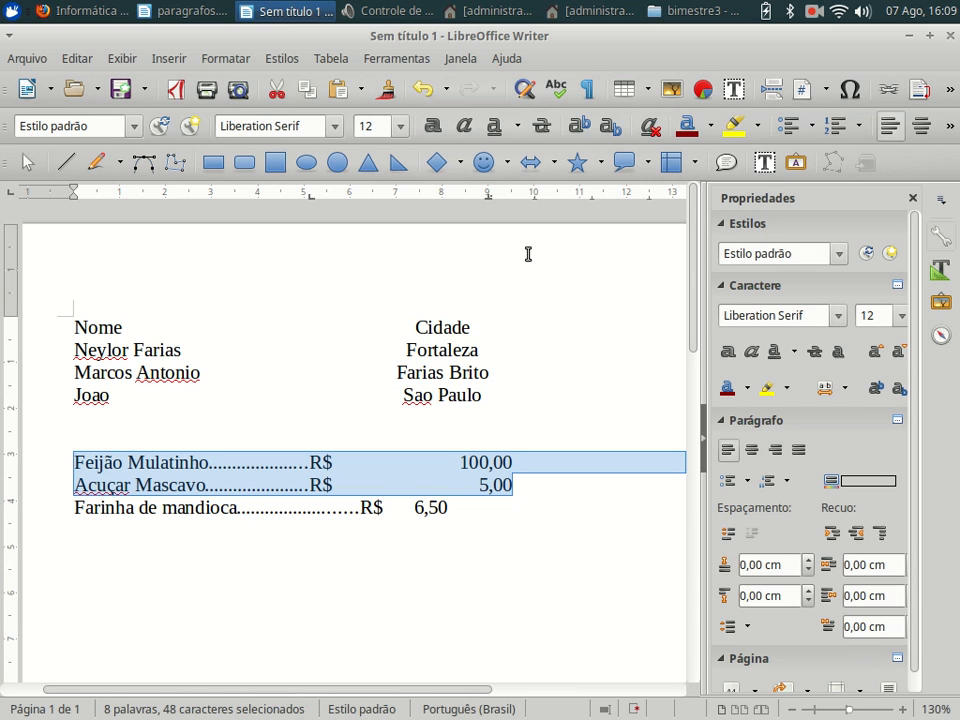
click(815, 11)
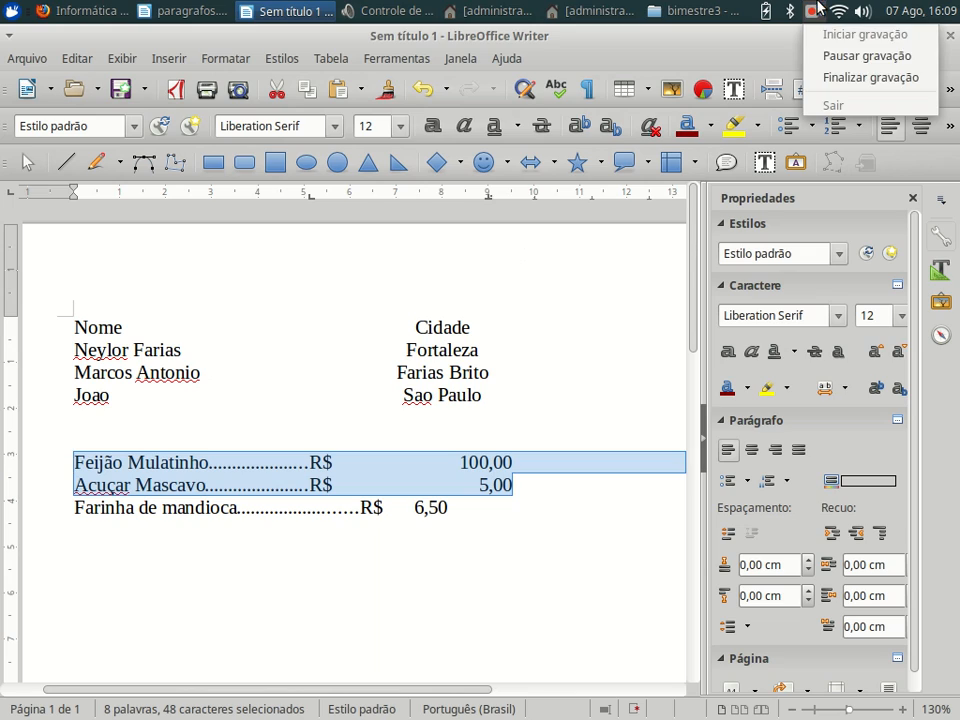